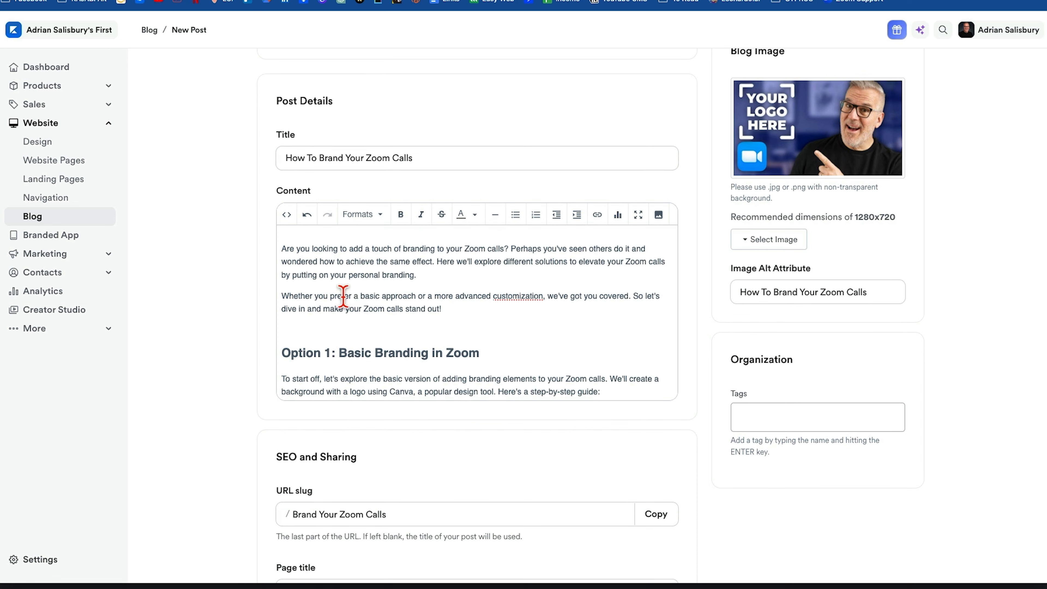
# Shorten the page description to "Are you looking to add a touch of branding to your Zoom calls? Let me help you!".
pyautogui.scroll(5, 343, 297)
pyautogui.scroll(-5, 363, 297)
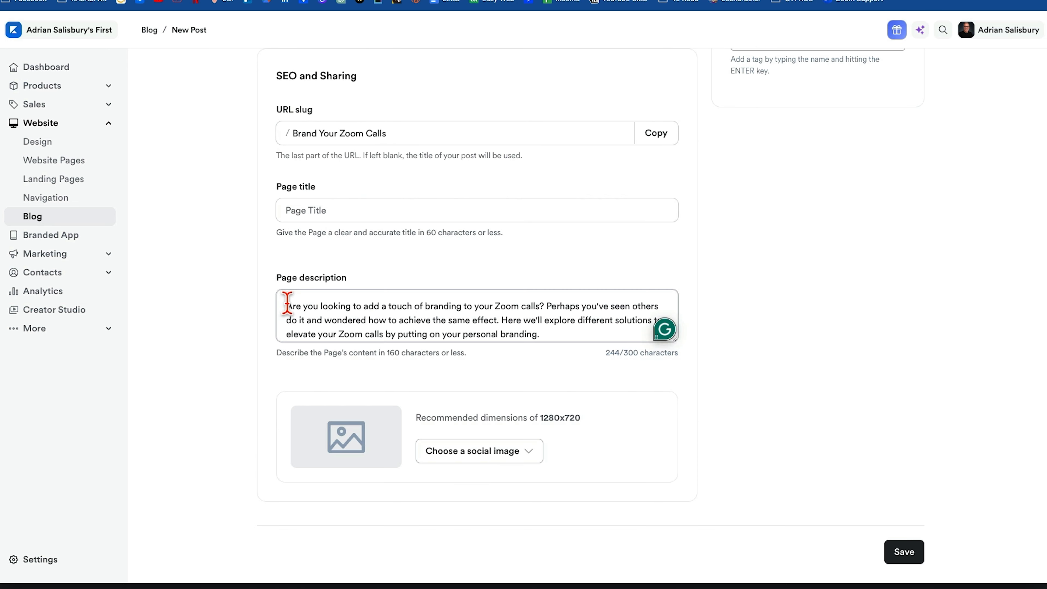
pyautogui.keyDown('shift'); pyautogui.click(547, 307); pyautogui.keyUp('shift')
pyautogui.press('BackSpace')
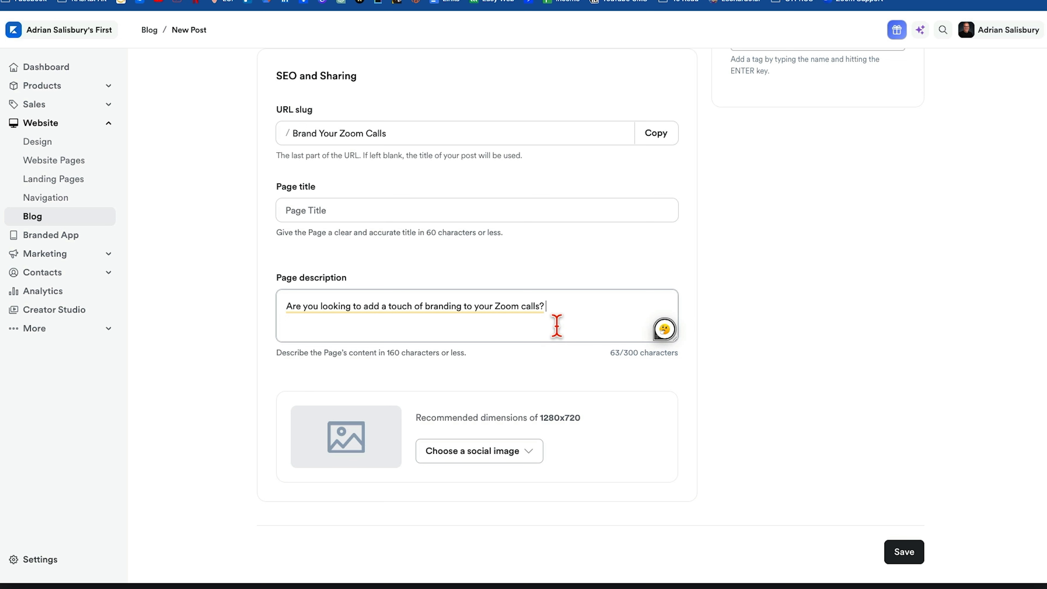
# Upload the "How To Brand Your Zoom Calls" JPG as the post's social image.
pyautogui.click(478, 450)
pyautogui.click(474, 496)
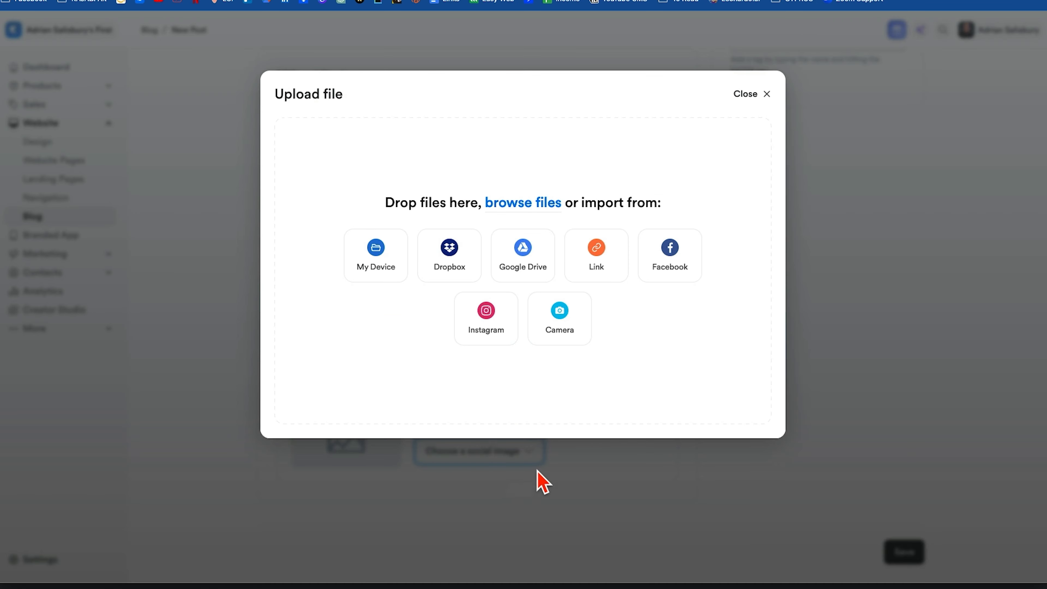
pyautogui.moveTo(961, 124); pyautogui.dragTo(668, 363)
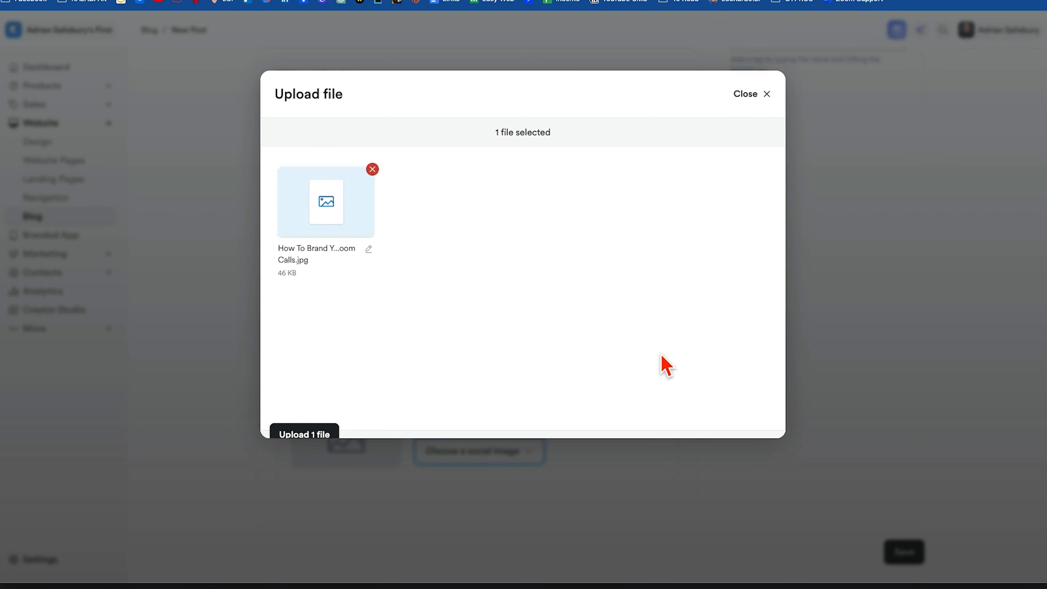
pyautogui.click(303, 421)
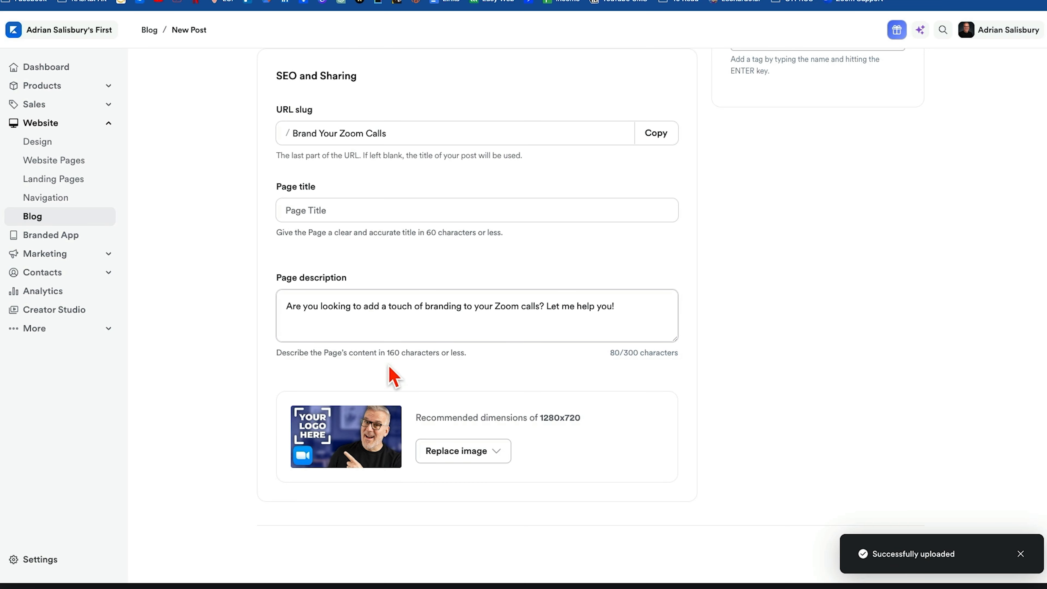
# Check through the post's content and SEO settings and save the new blog post.
pyautogui.scroll(10, 397, 377)
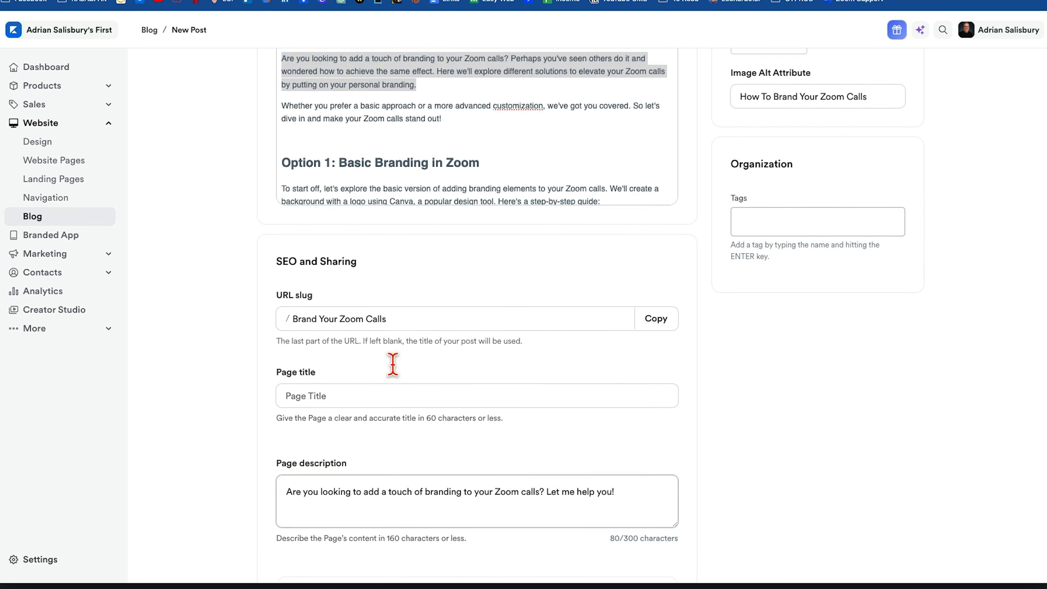
pyautogui.scroll(2, 496, 381)
pyautogui.scroll(-6, 496, 384)
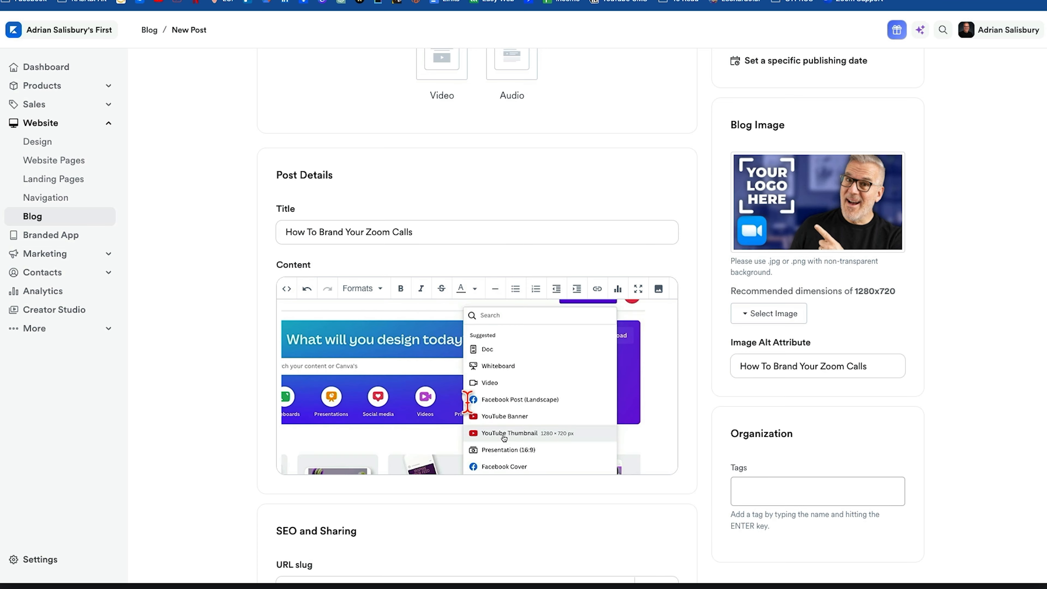
pyautogui.scroll(-10, 207, 378)
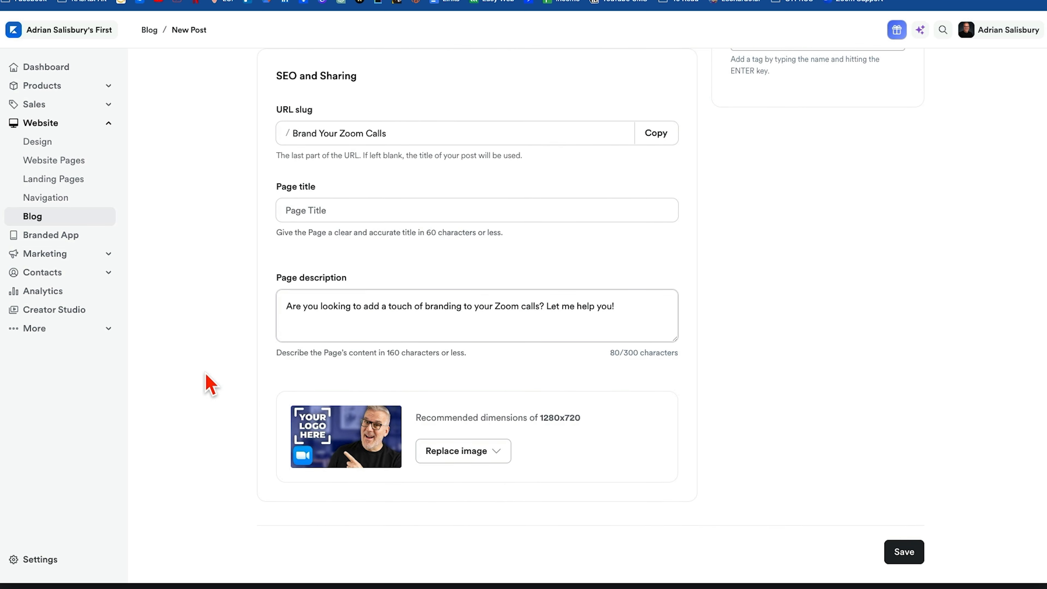
pyautogui.click(904, 565)
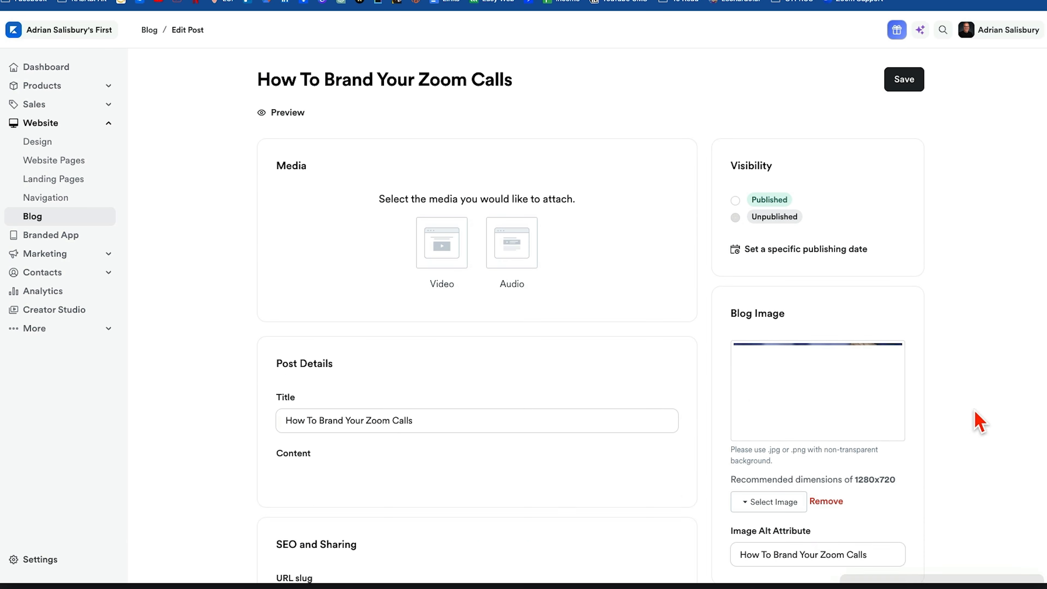
# Set the blog post's visibility to Published and save the change.
pyautogui.click(735, 218)
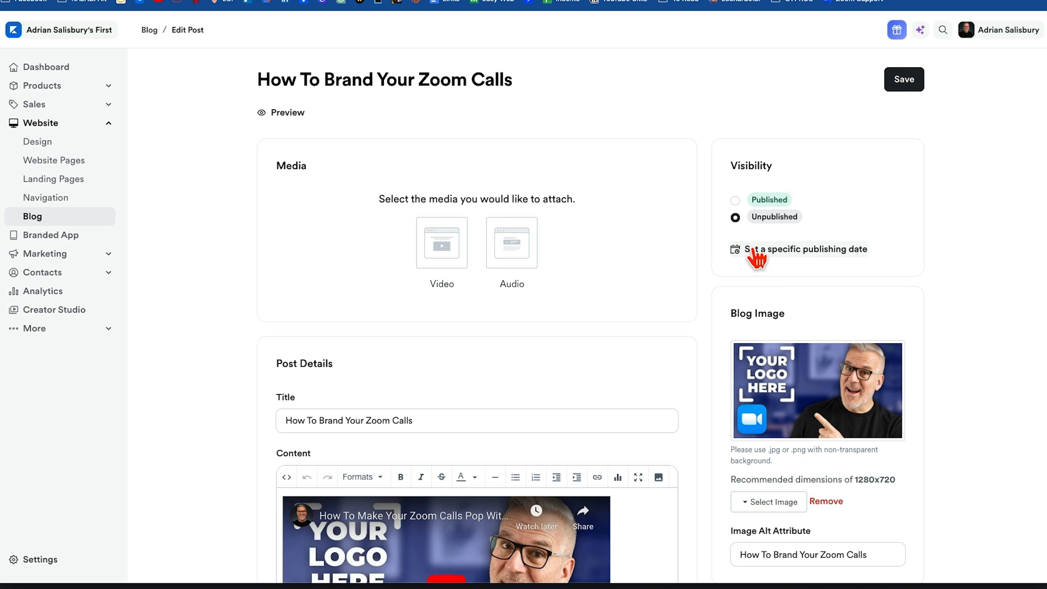
pyautogui.click(761, 203)
pyautogui.click(905, 81)
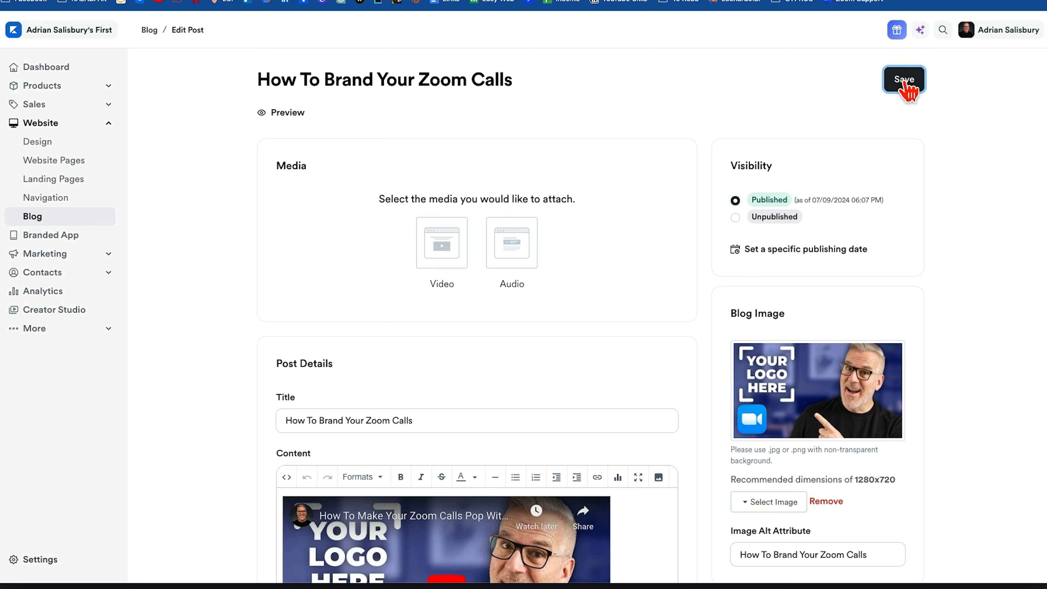
# Preview the blog post, check its images, embedded video and text, and return to the post editor.
pyautogui.click(280, 116)
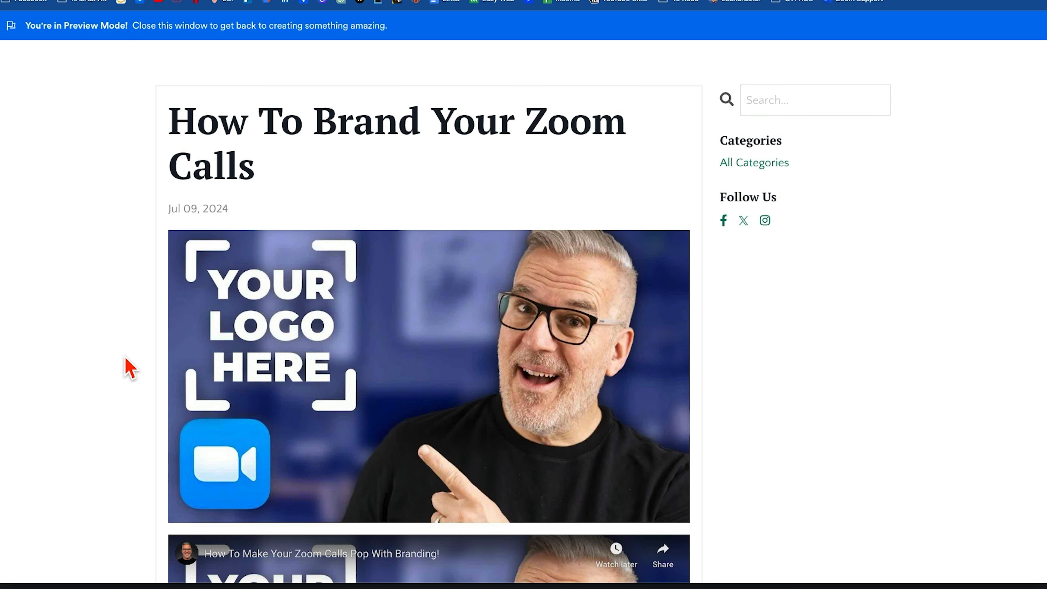
pyautogui.scroll(-2, 130, 369)
pyautogui.scroll(-20, 498, 456)
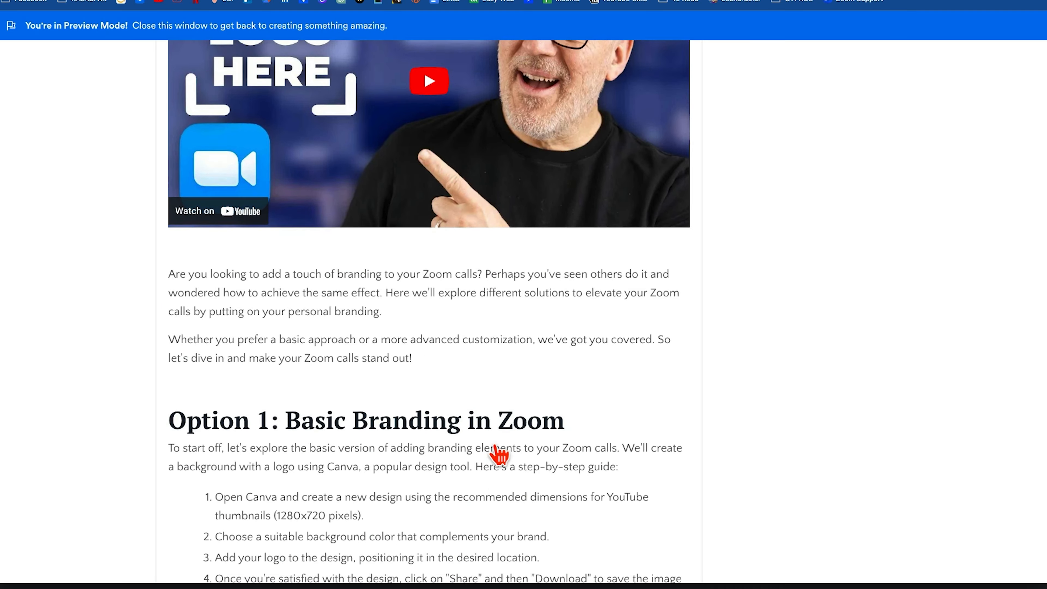
pyautogui.scroll(-20, 499, 456)
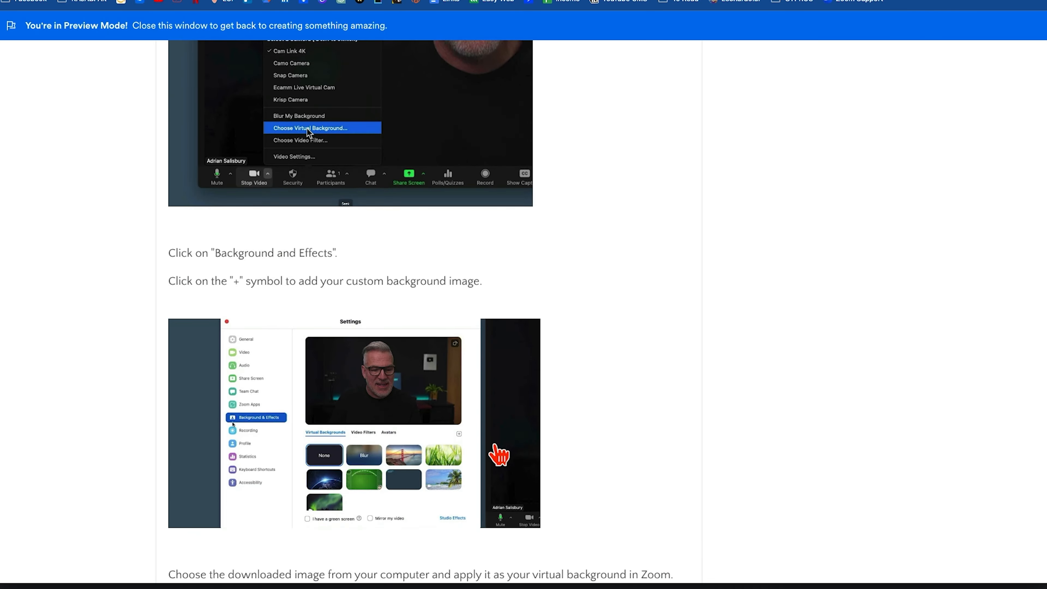
pyautogui.scroll(20, 499, 455)
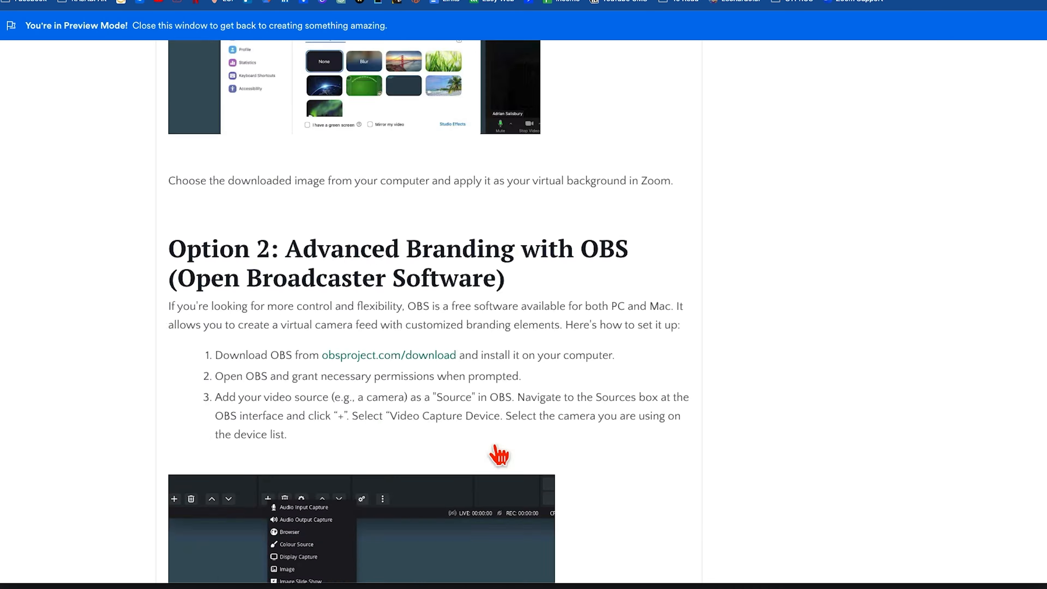
pyautogui.scroll(-15, 500, 456)
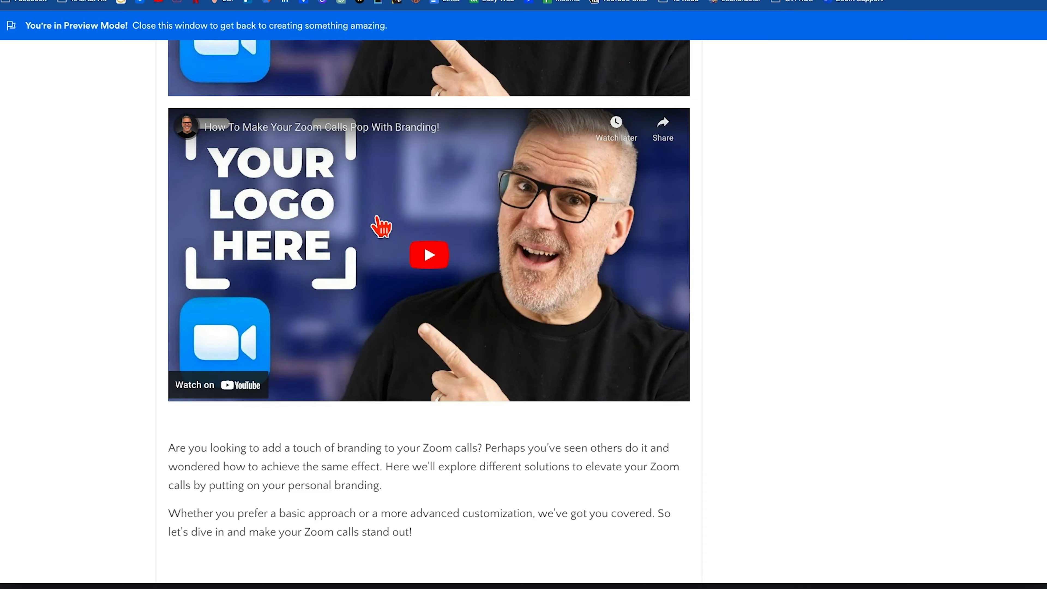
pyautogui.scroll(12, 391, 245)
pyautogui.scroll(-10, 363, 465)
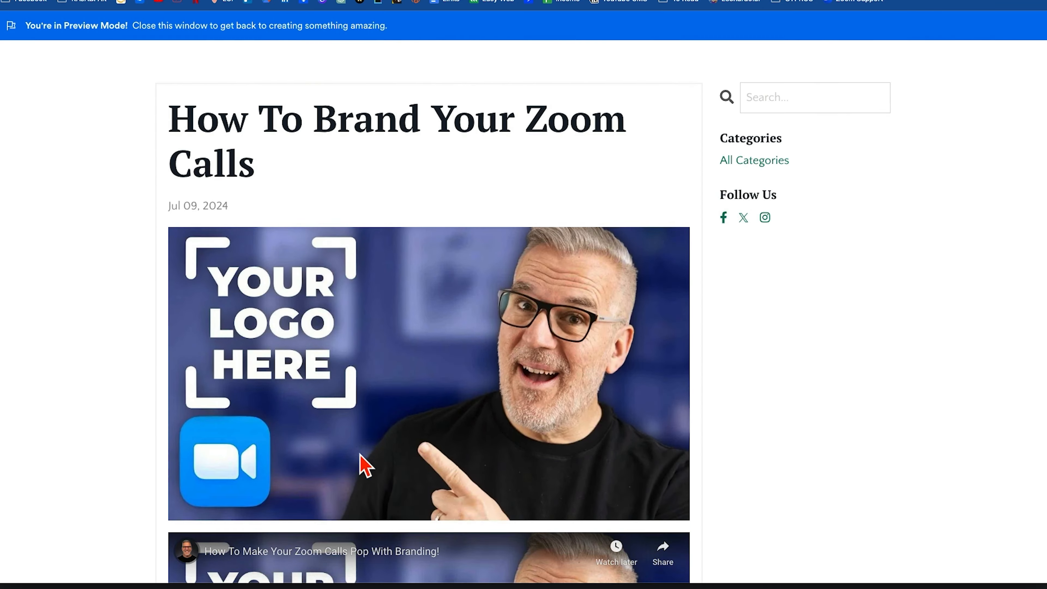
pyautogui.scroll(-10, 379, 482)
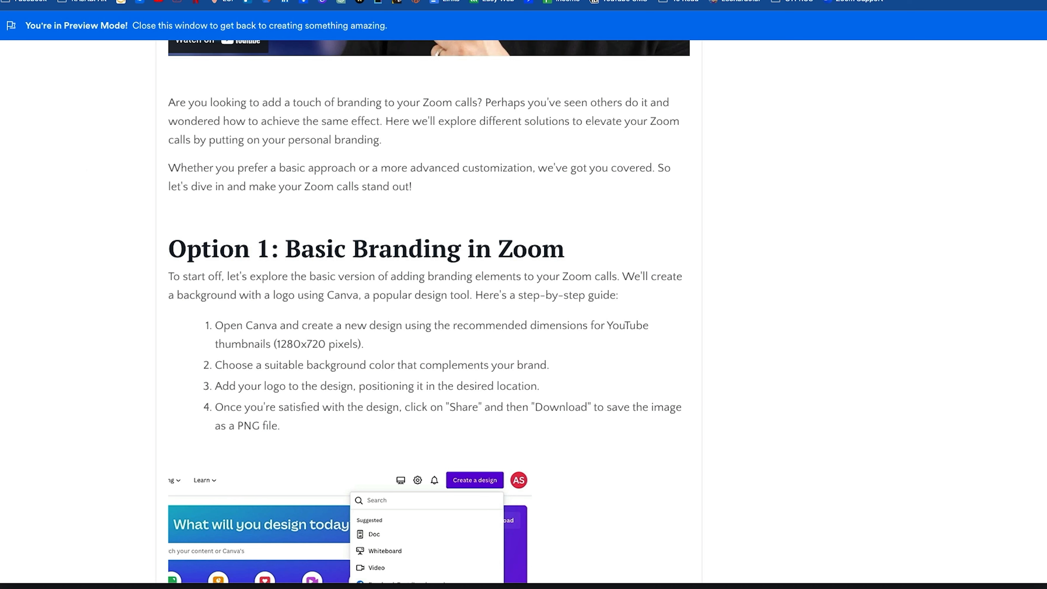
pyautogui.click(6, 0)
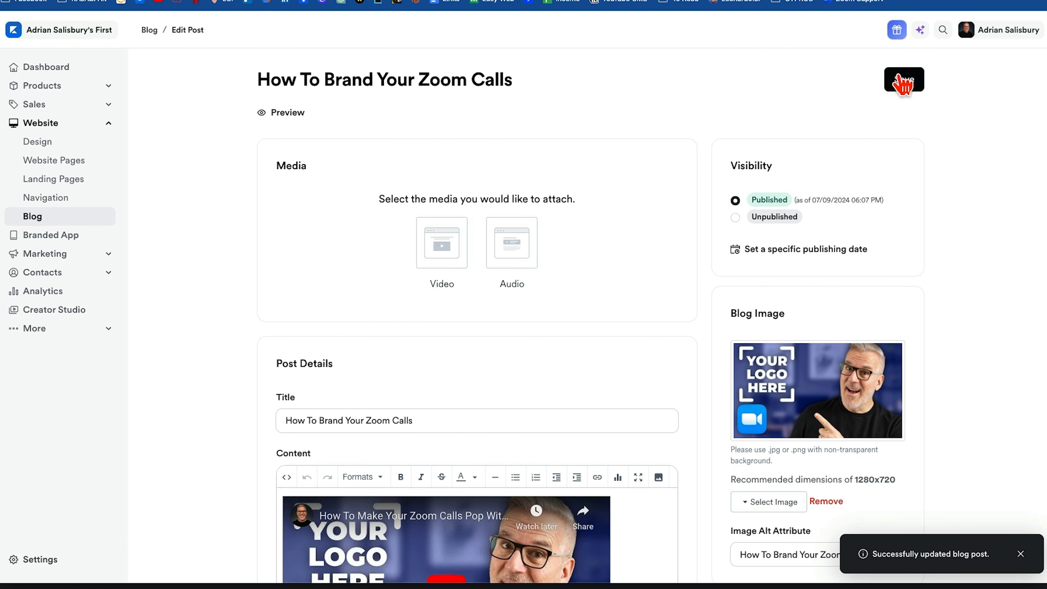
# Save the post and bring up the Blog page in the website design customizer.
pyautogui.click(892, 87)
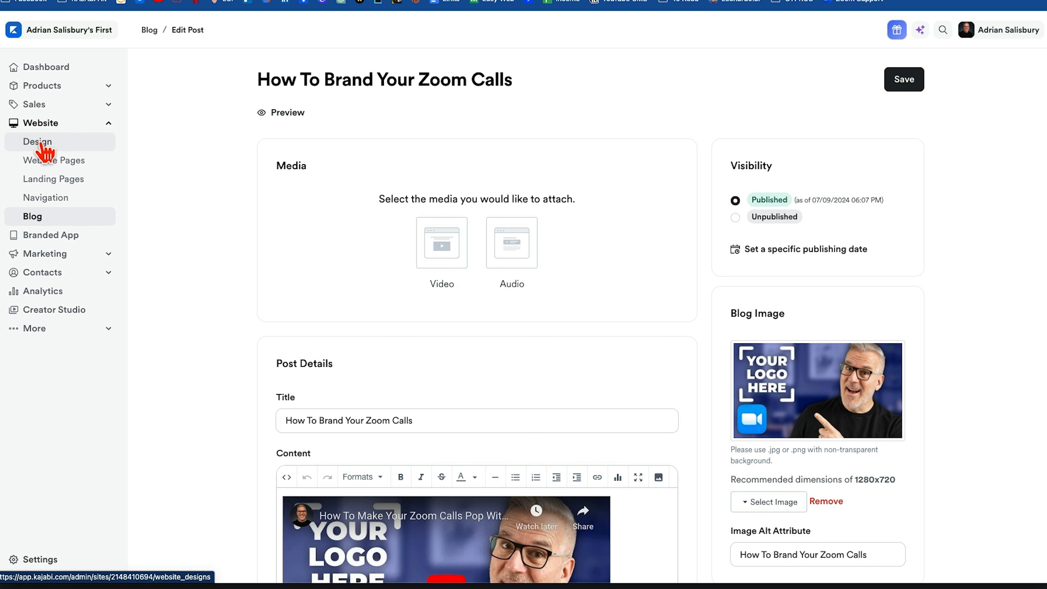
pyautogui.click(45, 153)
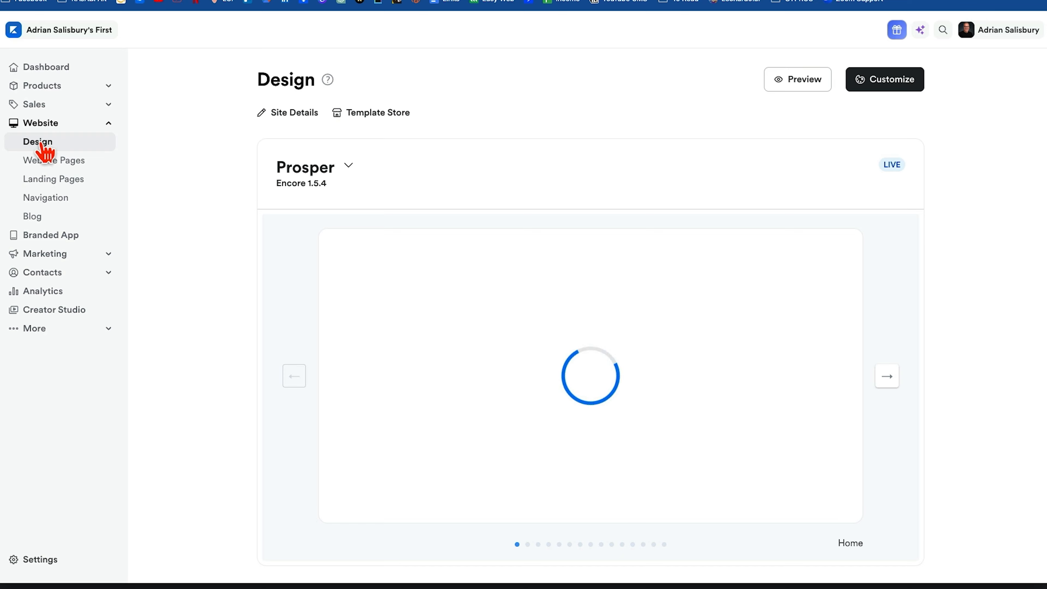
pyautogui.moveTo(497, 350)
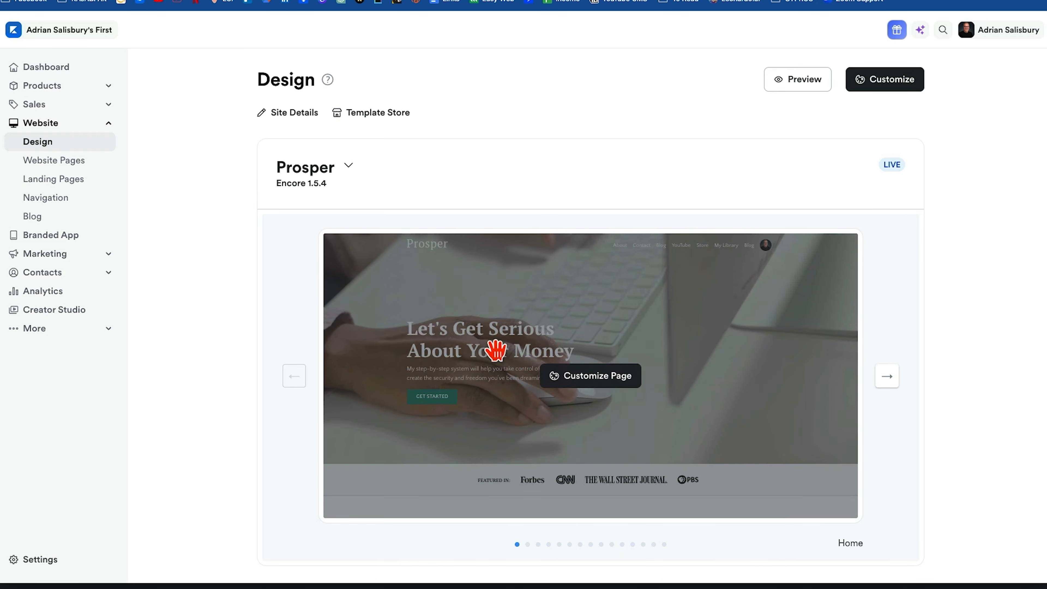
pyautogui.click(578, 381)
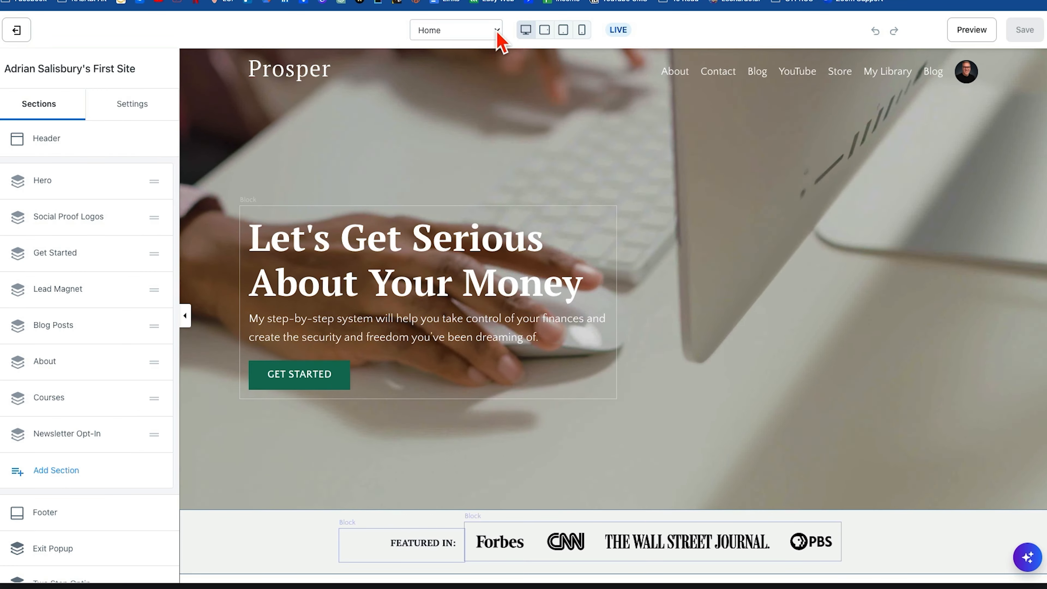
pyautogui.click(498, 34)
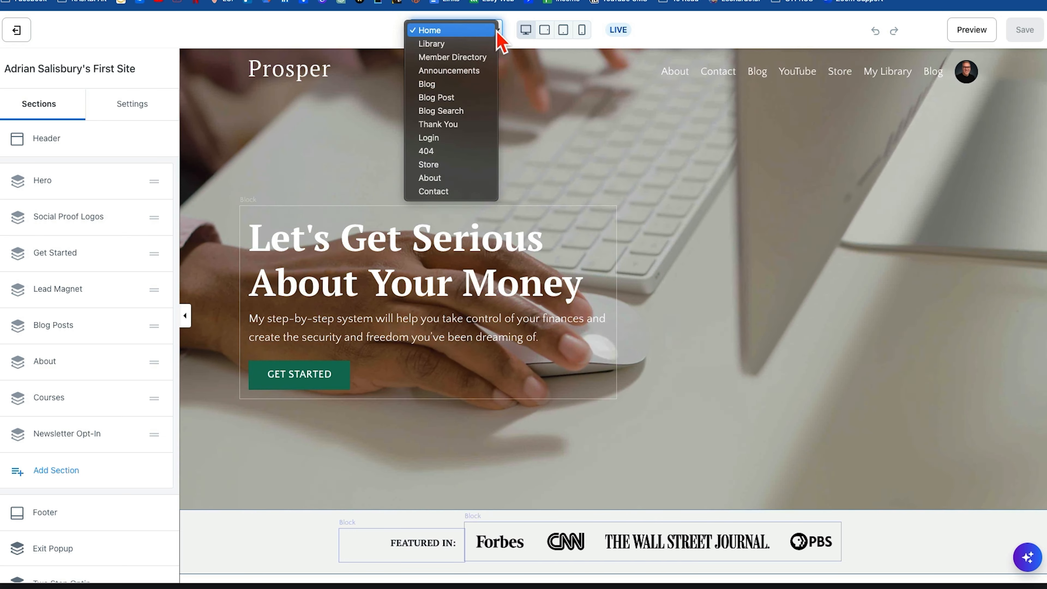
pyautogui.click(467, 86)
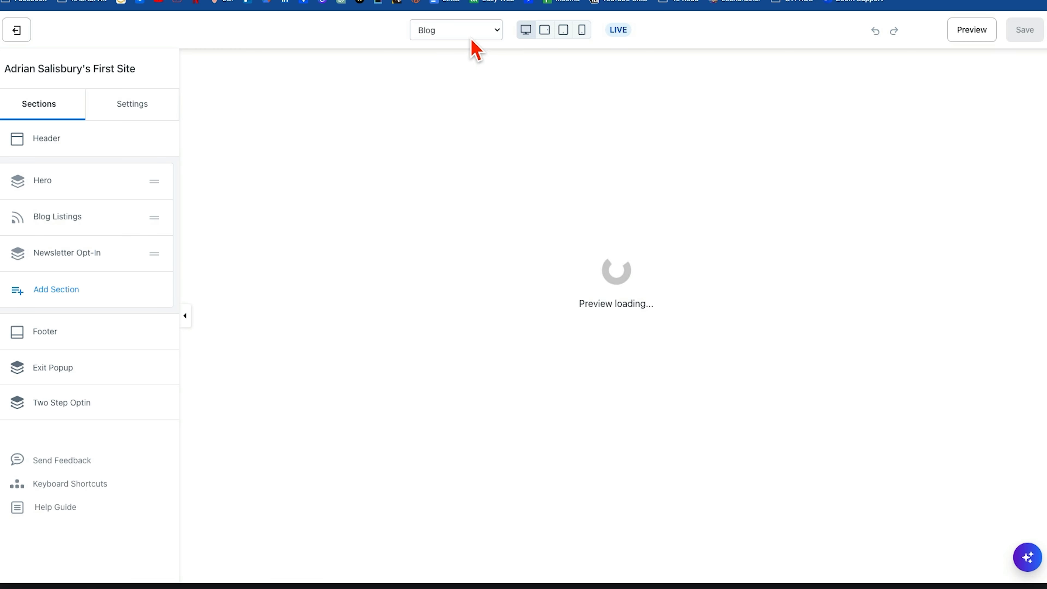
pyautogui.click(472, 33)
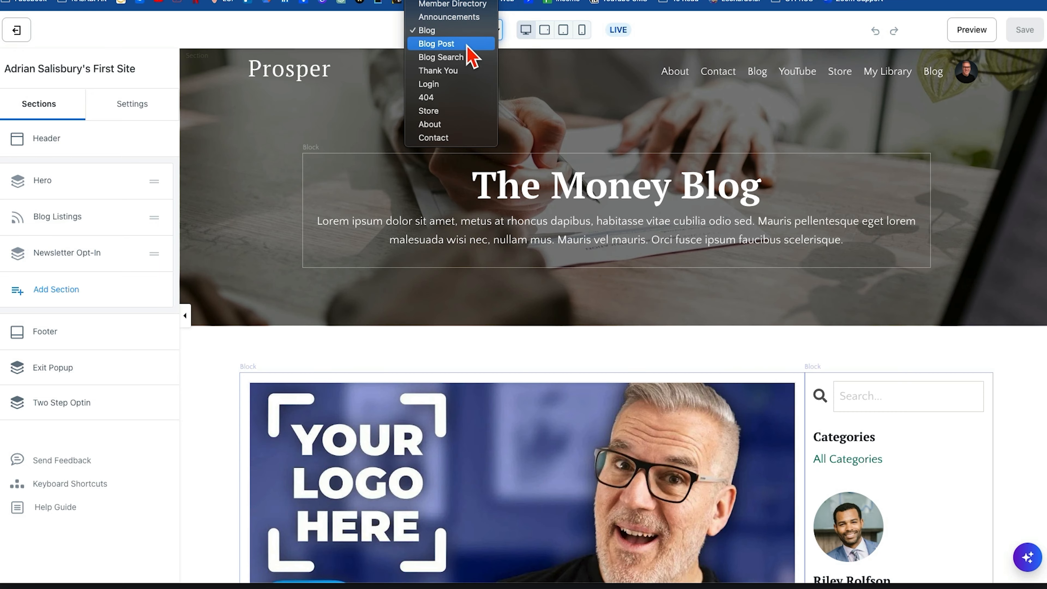
pyautogui.click(370, 34)
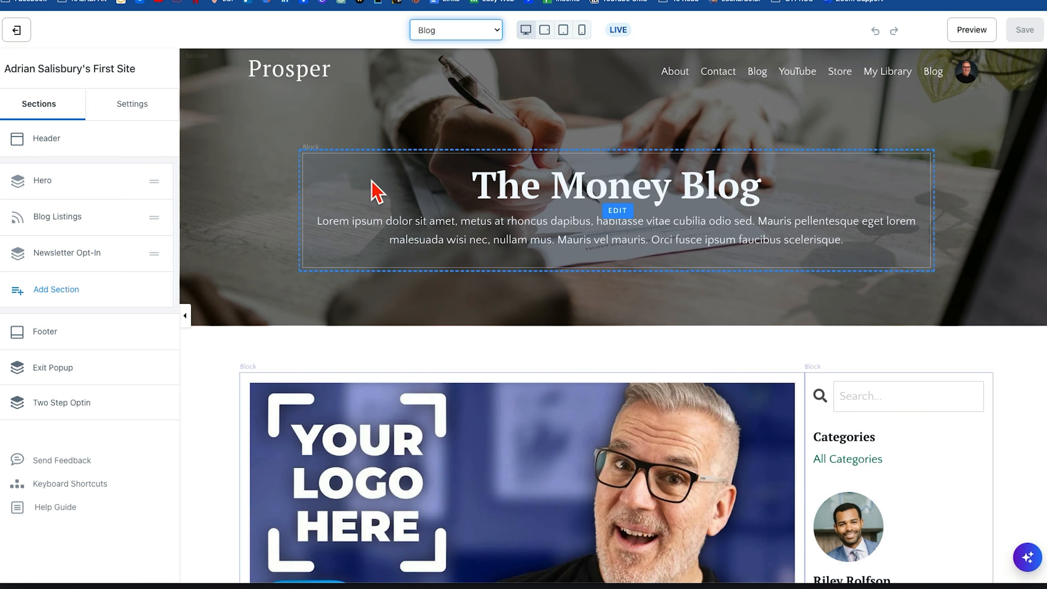
# Open the "The Money Blog" text block in the hero and look through its text and block settings.
pyautogui.click(551, 186)
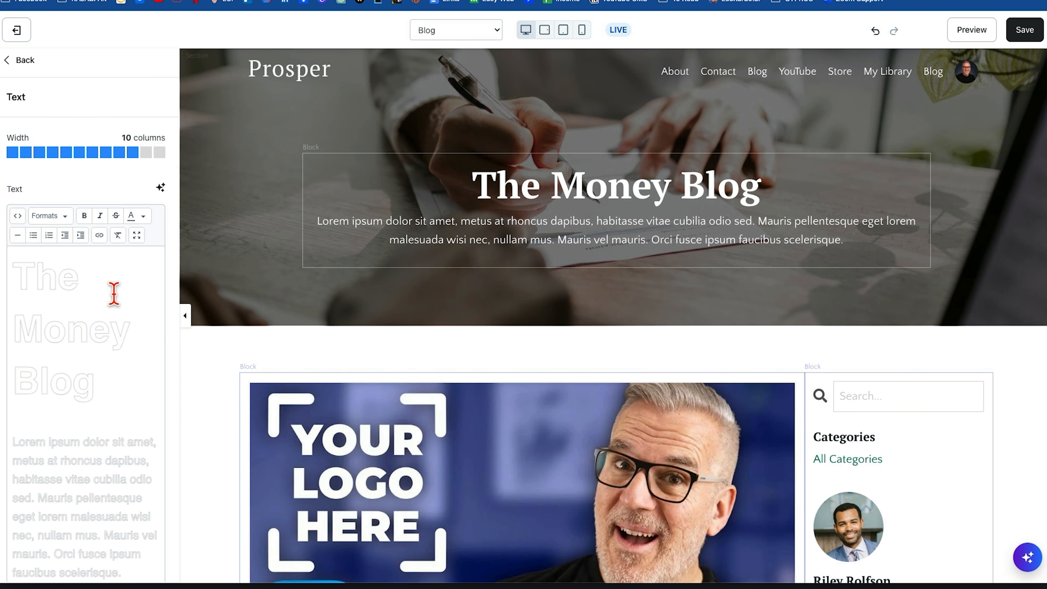
pyautogui.scroll(-4, 157, 300)
pyautogui.scroll(-3, 157, 300)
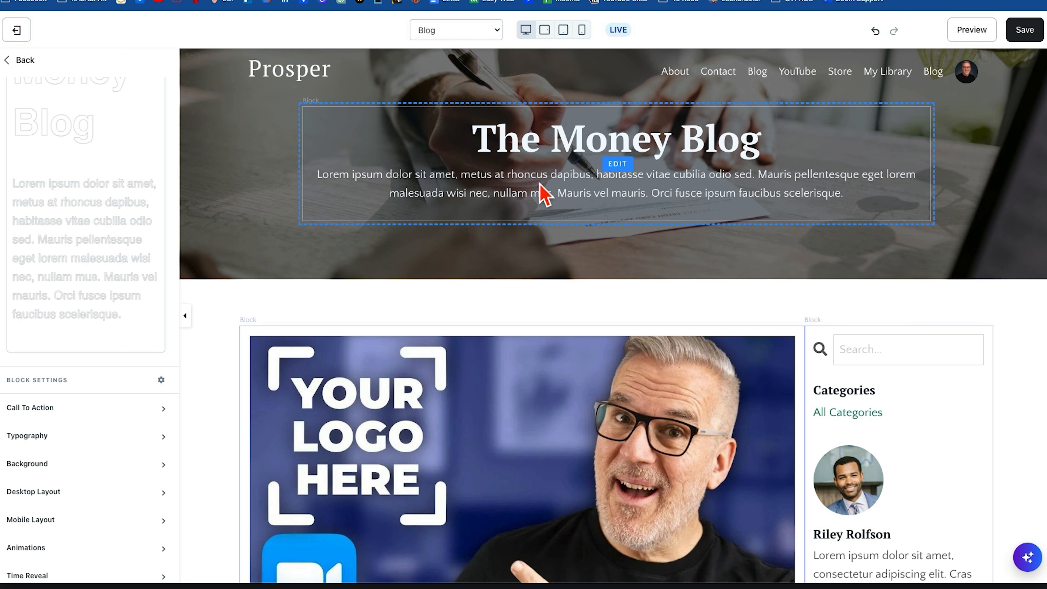
# Turn off Show Video and Show Date for the Blog Listings block and check the listing in the page preview.
pyautogui.click(317, 374)
pyautogui.scroll(-10, 318, 373)
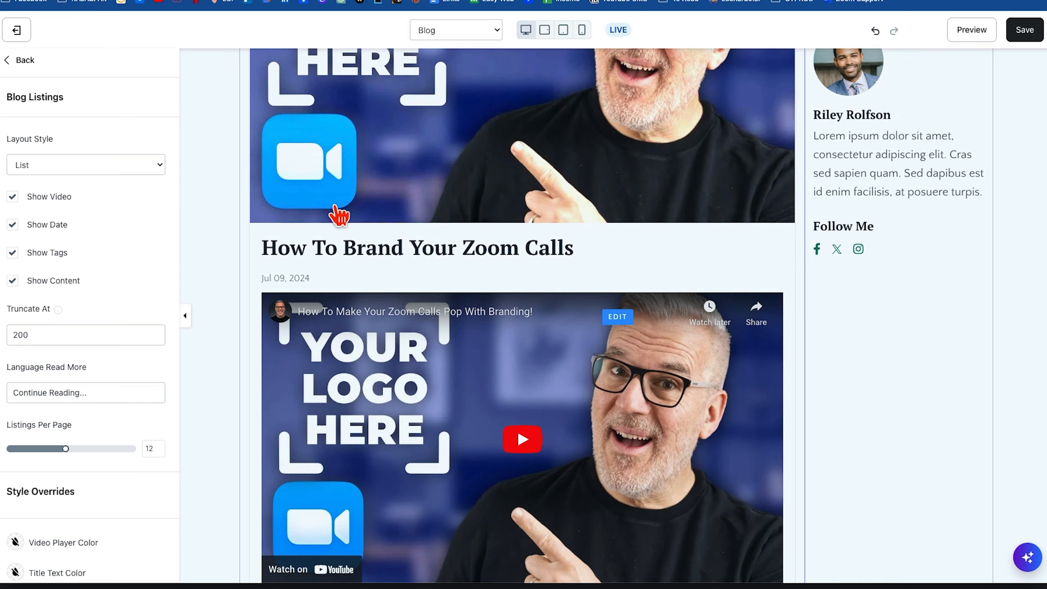
pyautogui.scroll(5, 340, 215)
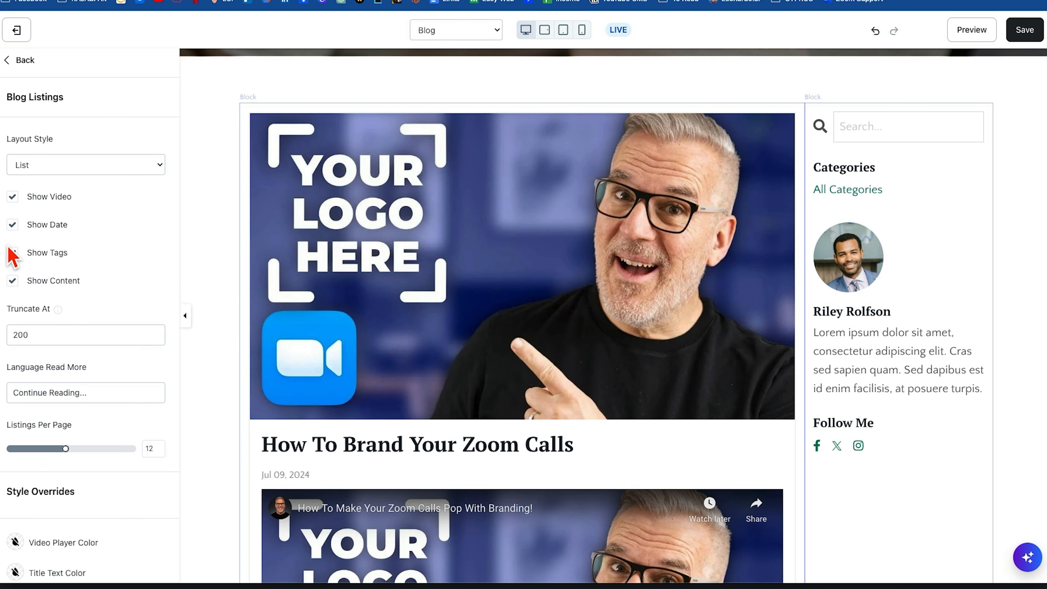
pyautogui.click(13, 282)
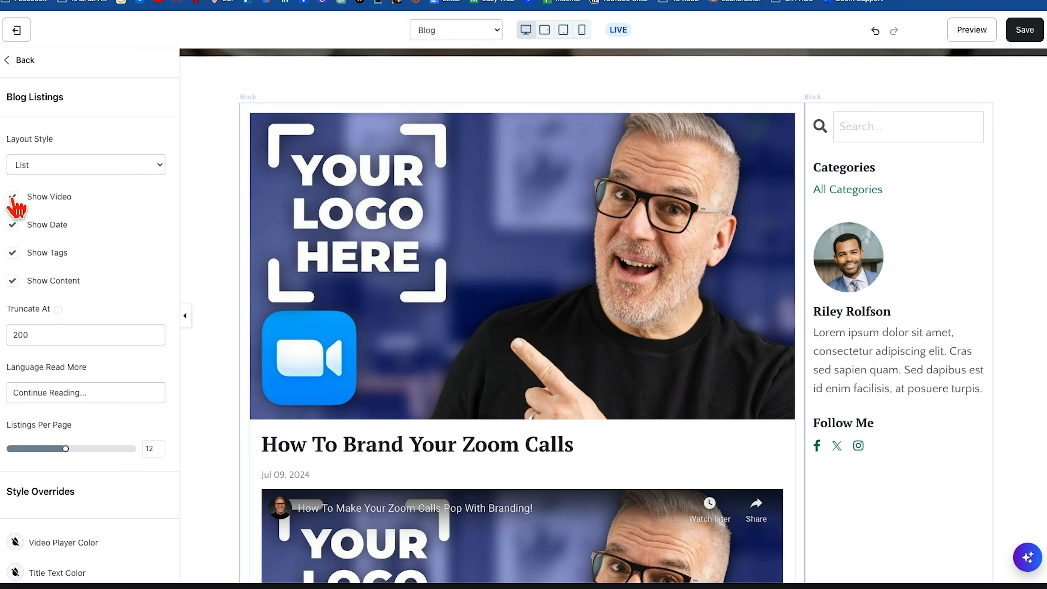
pyautogui.click(12, 198)
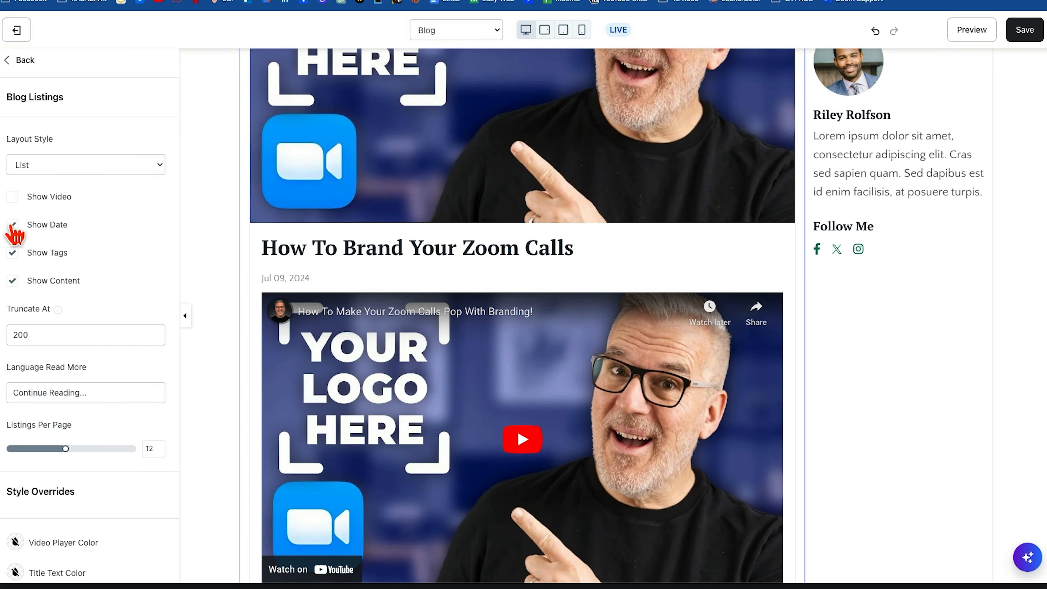
pyautogui.click(12, 225)
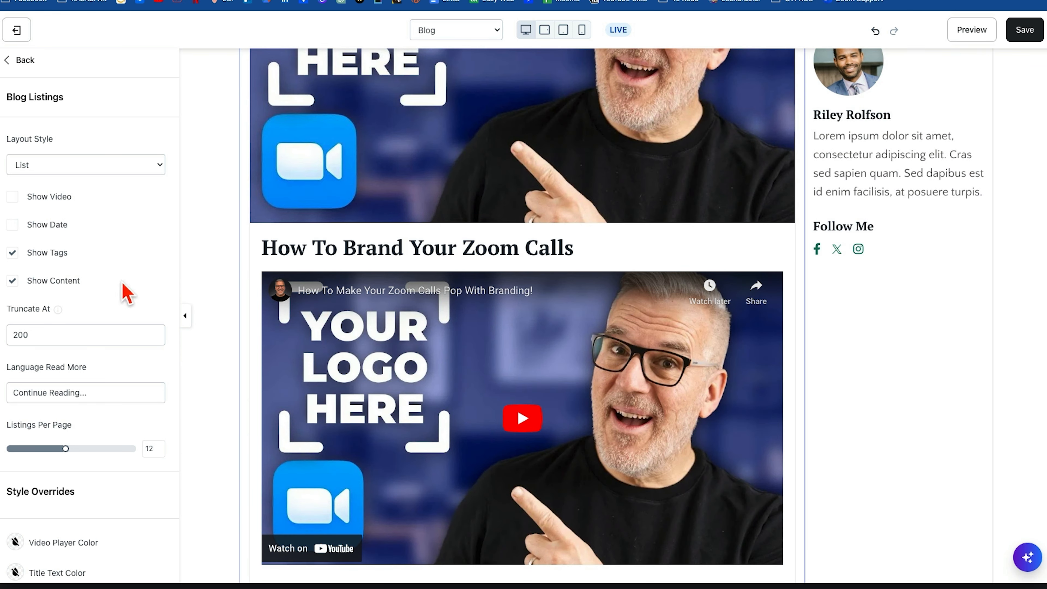
pyautogui.scroll(-3, 213, 297)
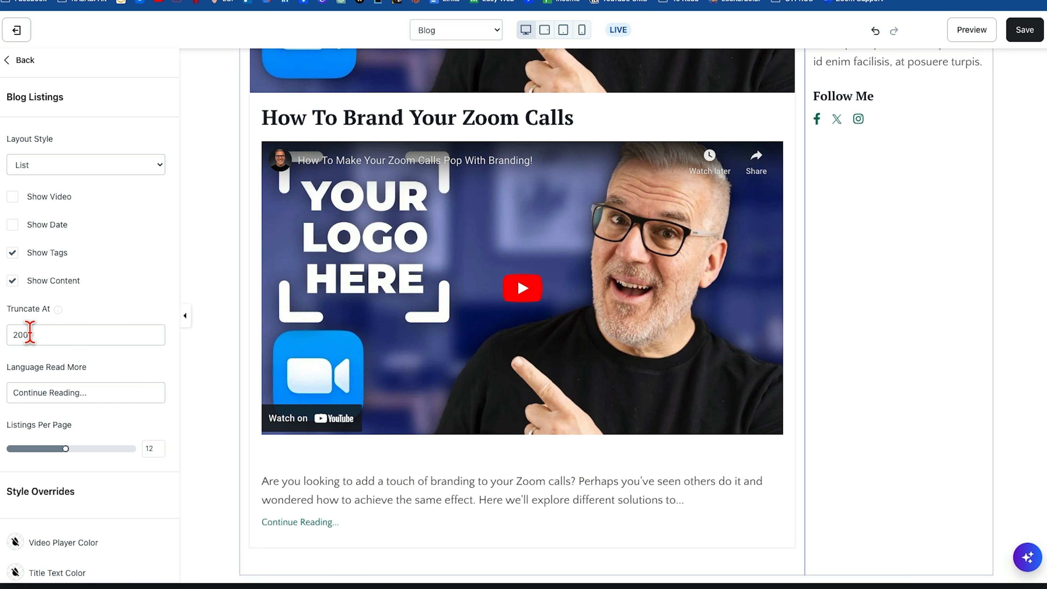
# Look through the Blog Listings settings for truncation, read-more text, style overrides, pagination and sidebar, and check the listing in the page preview.
pyautogui.click(38, 335)
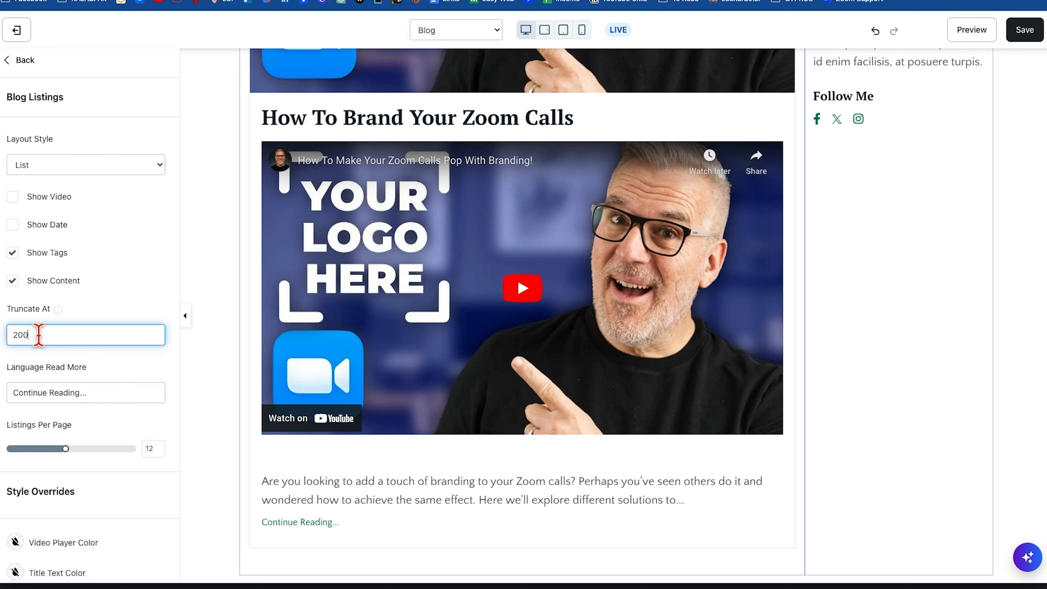
pyautogui.scroll(-2, 215, 341)
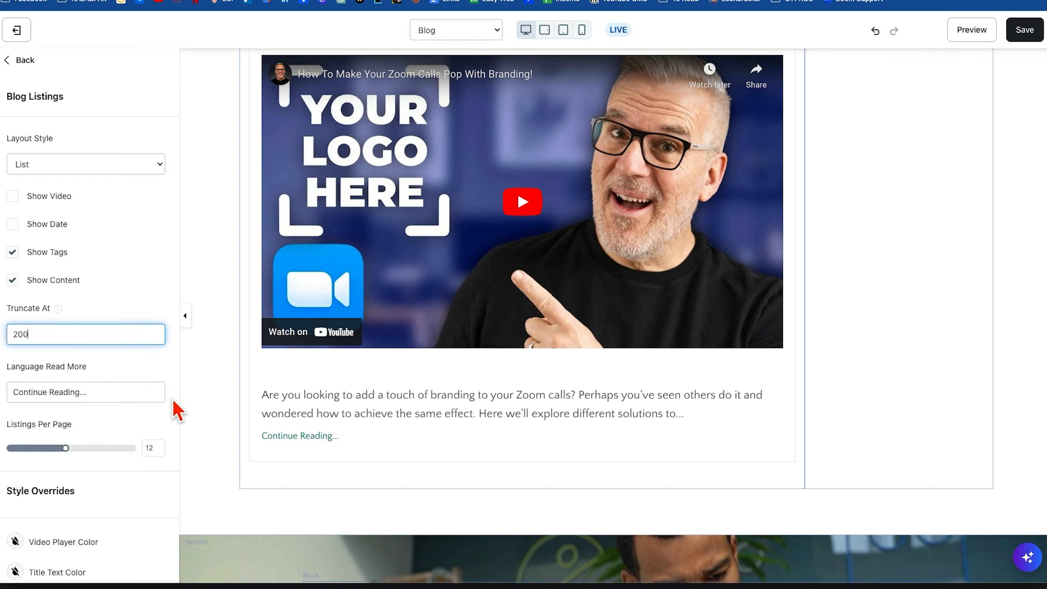
pyautogui.scroll(-2, 19, 400)
pyautogui.scroll(-2, 272, 442)
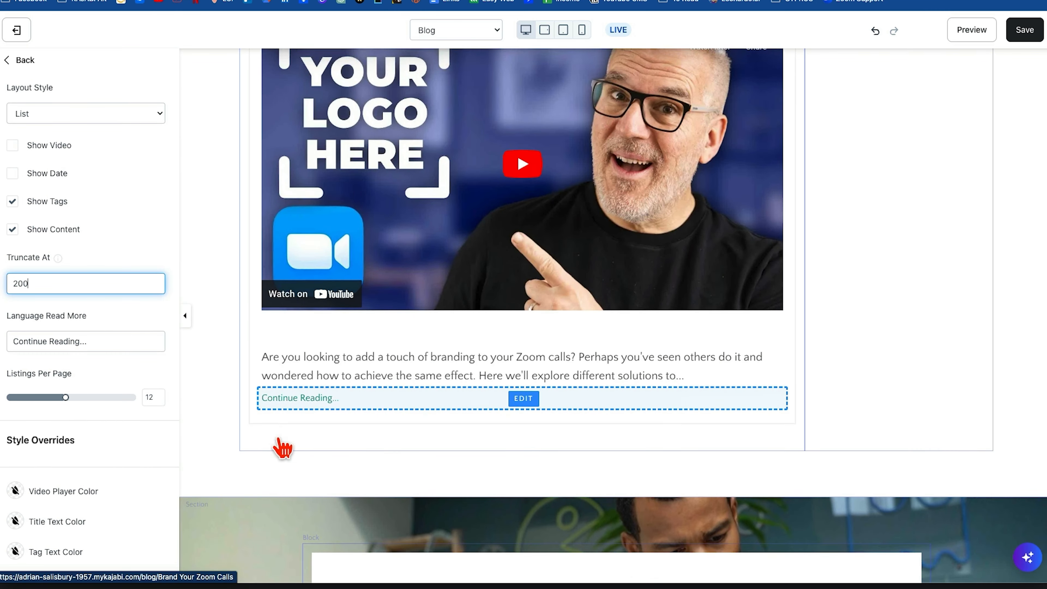
pyautogui.scroll(-8, 283, 449)
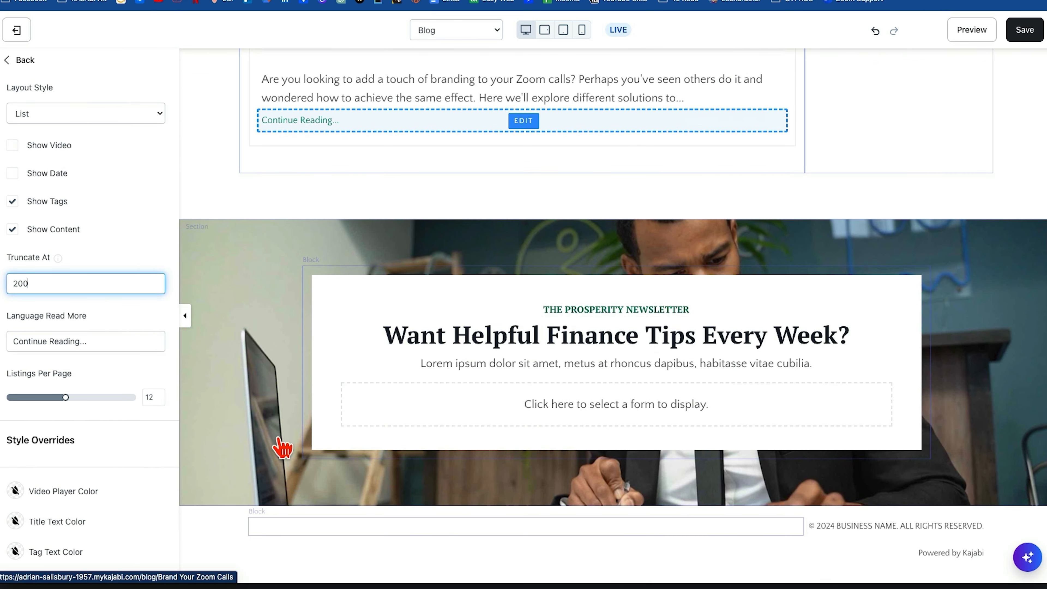
pyautogui.scroll(-9, 98, 214)
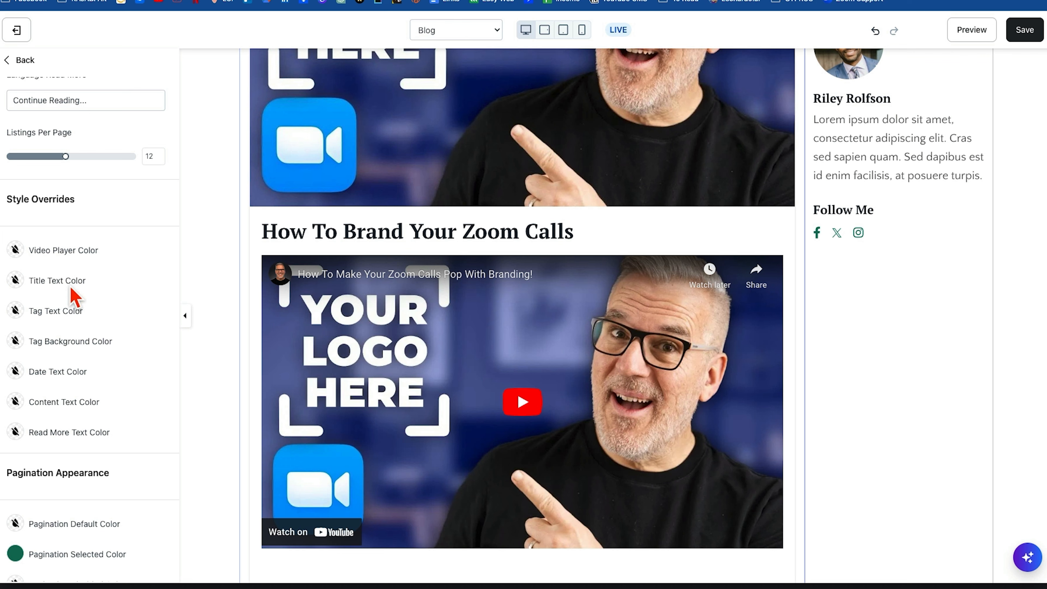
pyautogui.scroll(-12, 158, 454)
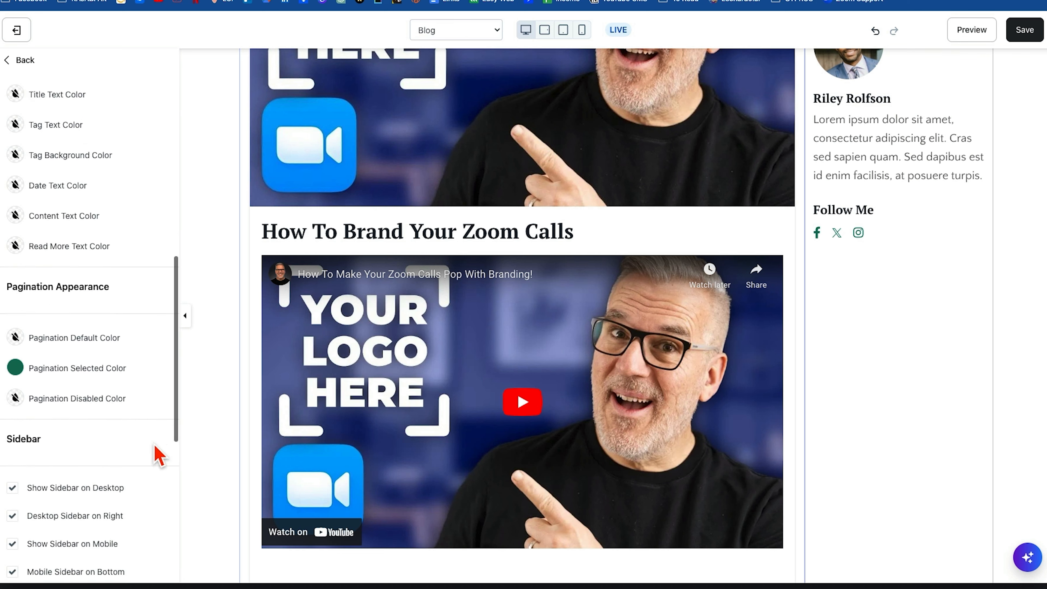
pyautogui.scroll(10, 416, 295)
pyautogui.scroll(-5, 416, 294)
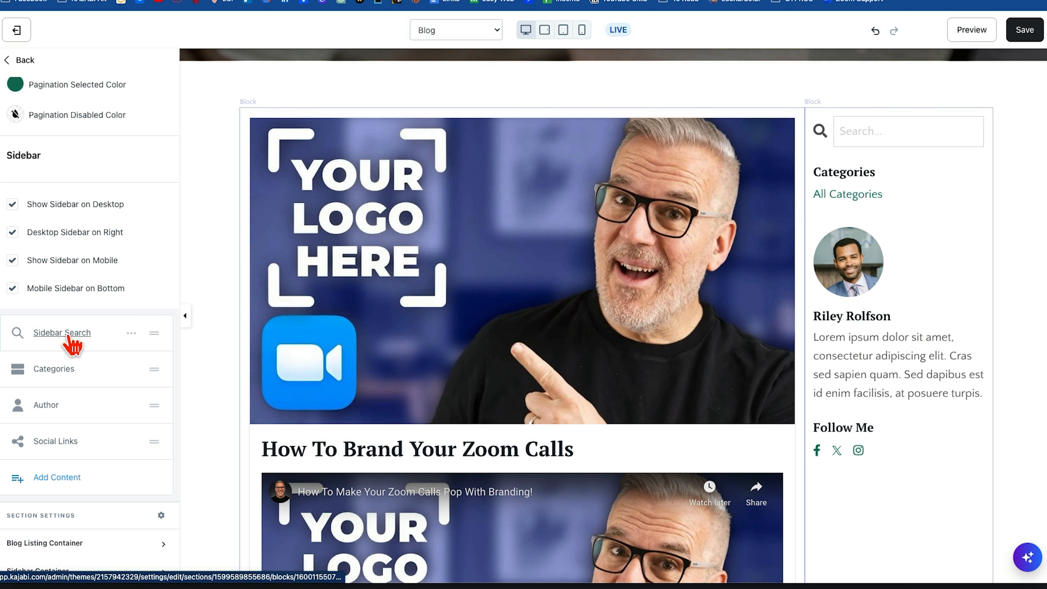
# Delete the Author block from the blog sidebar.
pyautogui.click(131, 405)
pyautogui.click(124, 458)
# Try a Call to Action block in the blog sidebar and return to the choice of sidebar content.
pyautogui.click(57, 441)
pyautogui.click(45, 132)
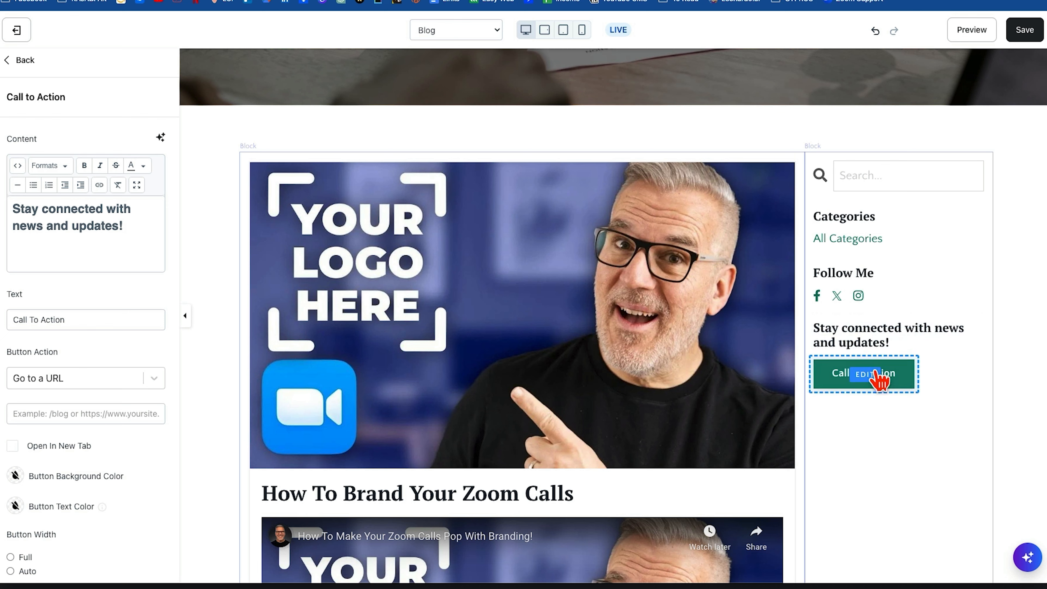
pyautogui.click(11, 62)
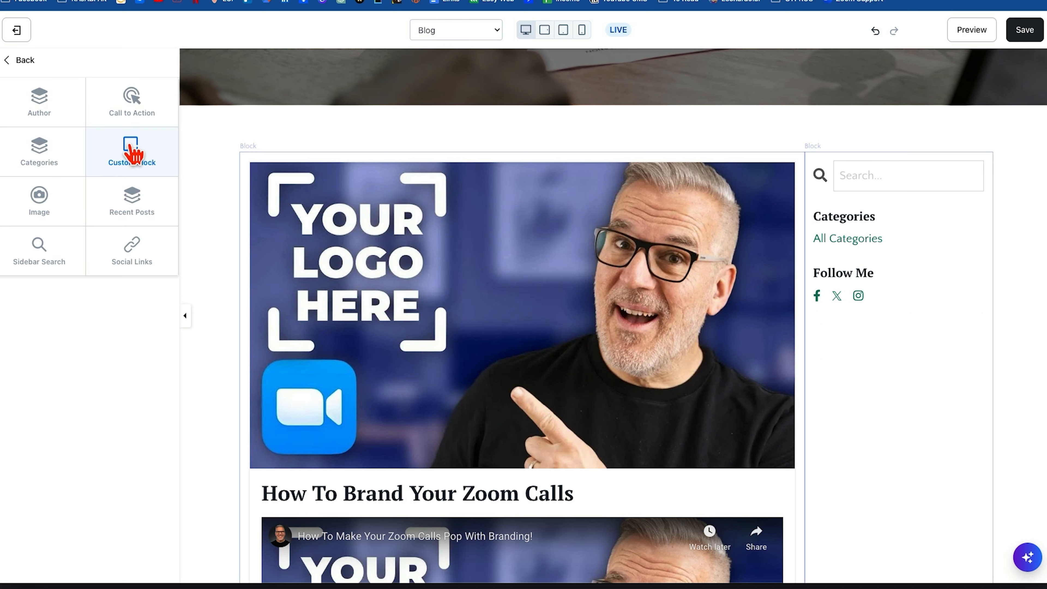
# Add a Custom Block to the blog sidebar and look through its image, content and button settings.
pyautogui.click(133, 154)
pyautogui.scroll(-15, 136, 239)
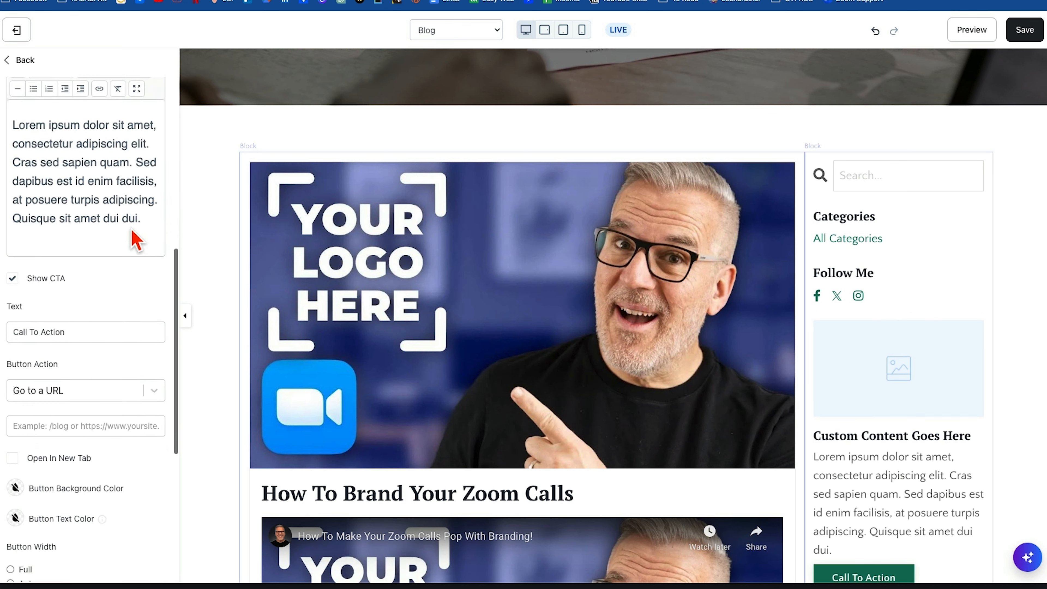
pyautogui.scroll(-3, 831, 480)
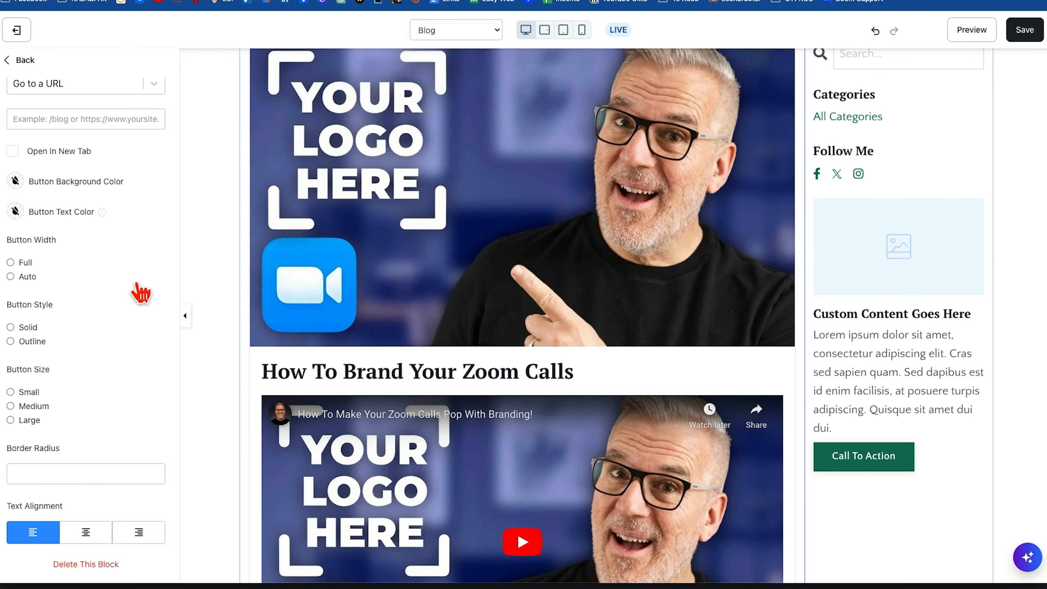
pyautogui.scroll(10, 135, 290)
pyautogui.scroll(3, 136, 282)
pyautogui.scroll(-10, 135, 282)
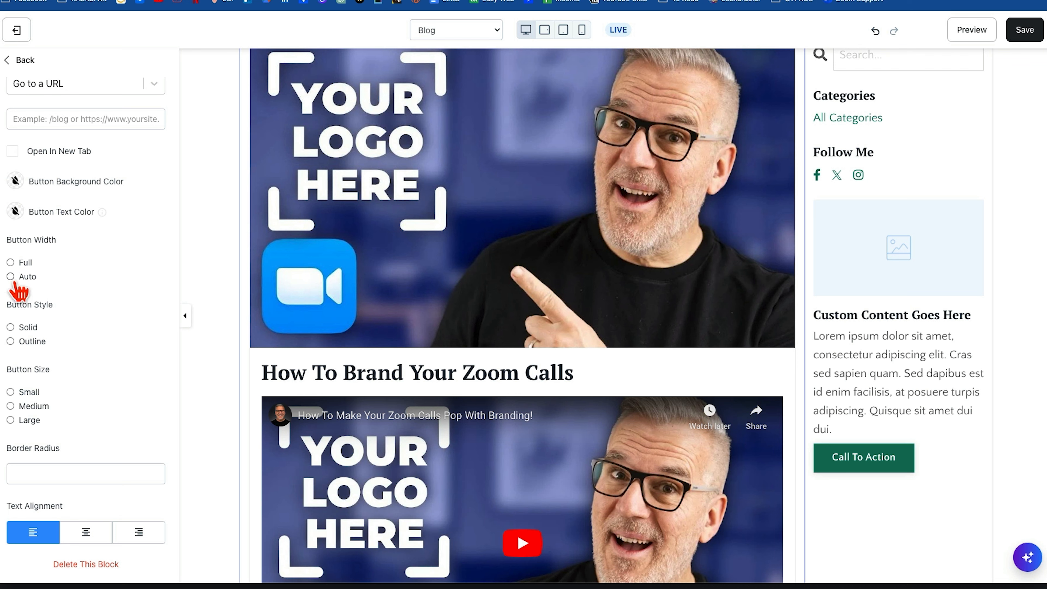
# Set the custom block's button to Full width and Large size, centre the block's text, and return to the Blog Listings settings.
pyautogui.click(11, 263)
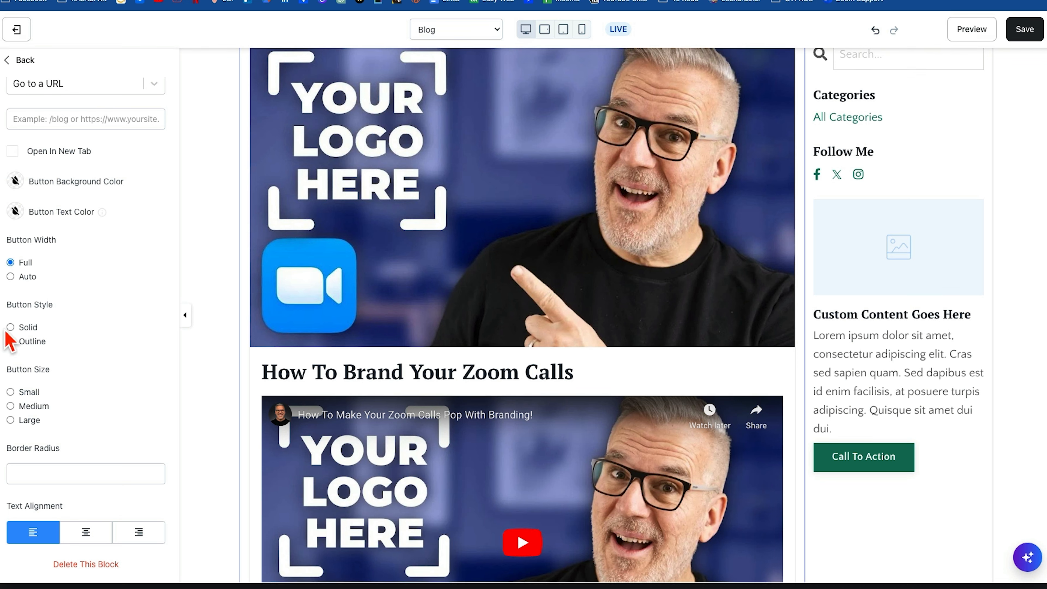
pyautogui.click(86, 533)
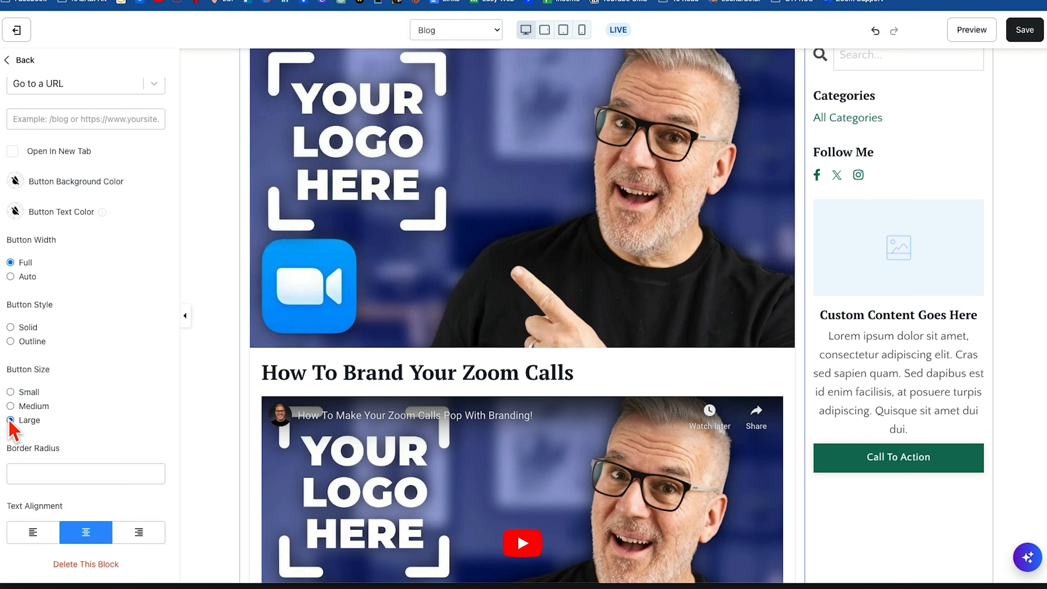
pyautogui.click(10, 420)
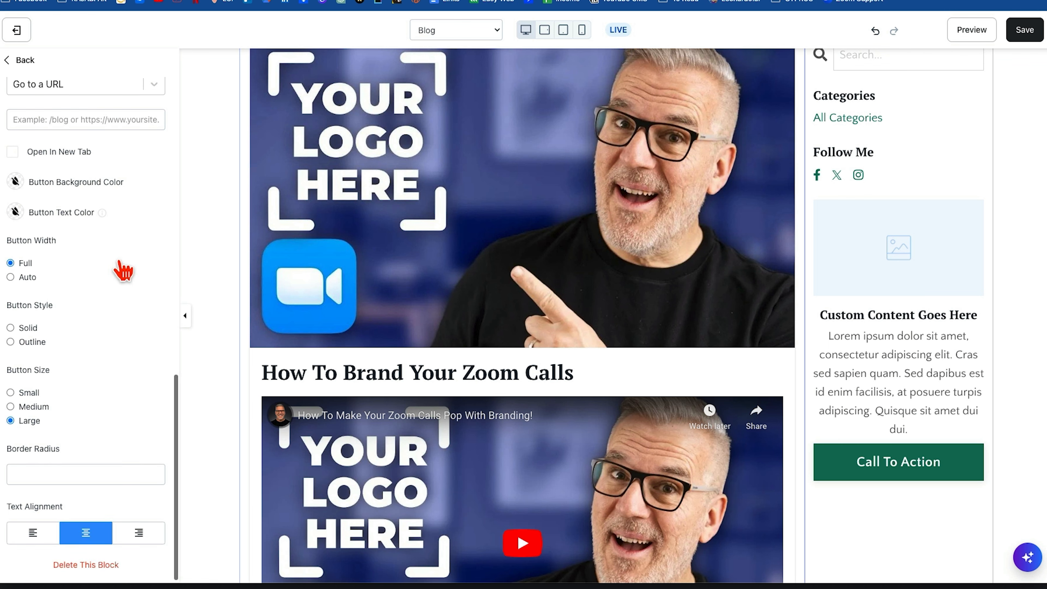
pyautogui.scroll(10, 121, 269)
pyautogui.scroll(2, 99, 249)
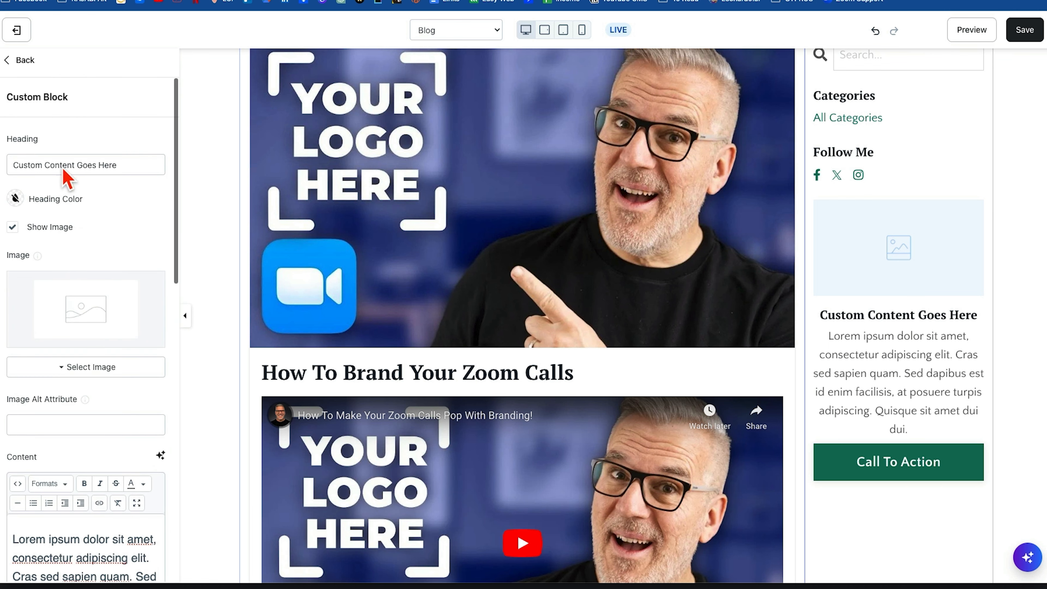
pyautogui.click(17, 60)
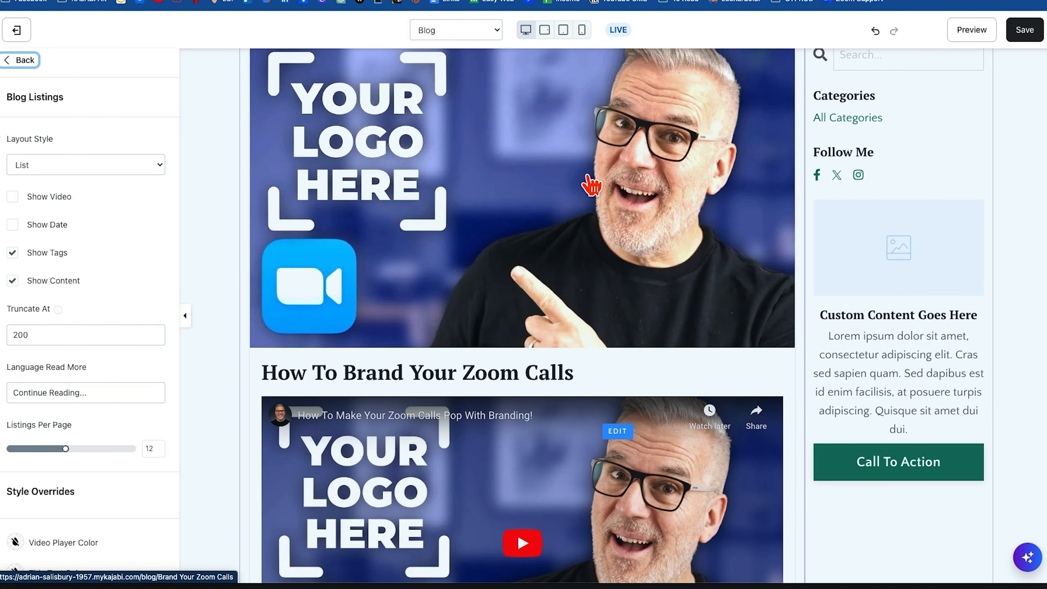
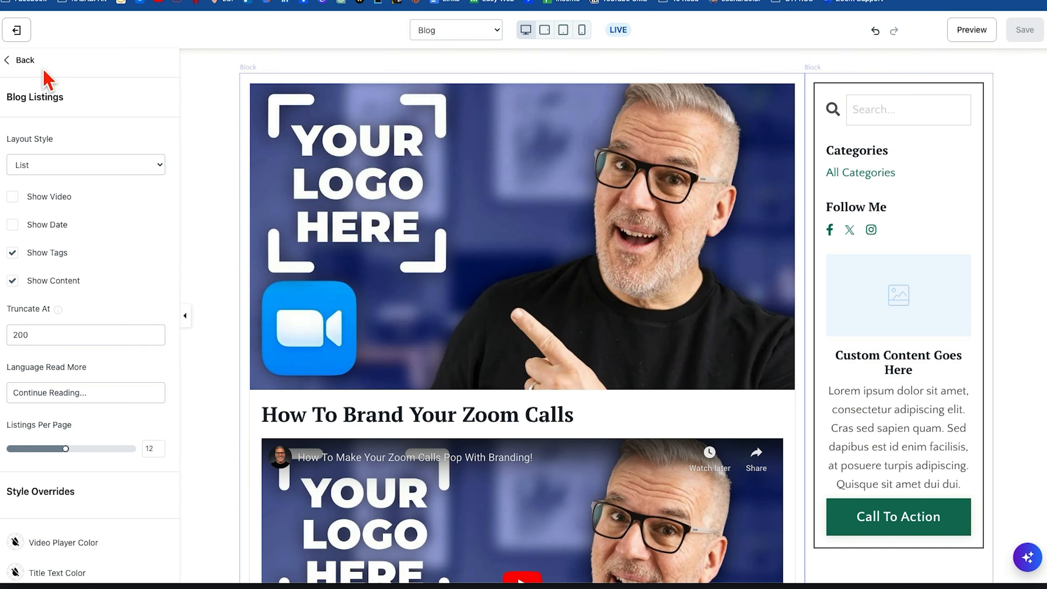
# Leave the website page editor and open the "How To Brand Your Zoom Calls" blog post for editing.
pyautogui.click(21, 60)
pyautogui.click(19, 32)
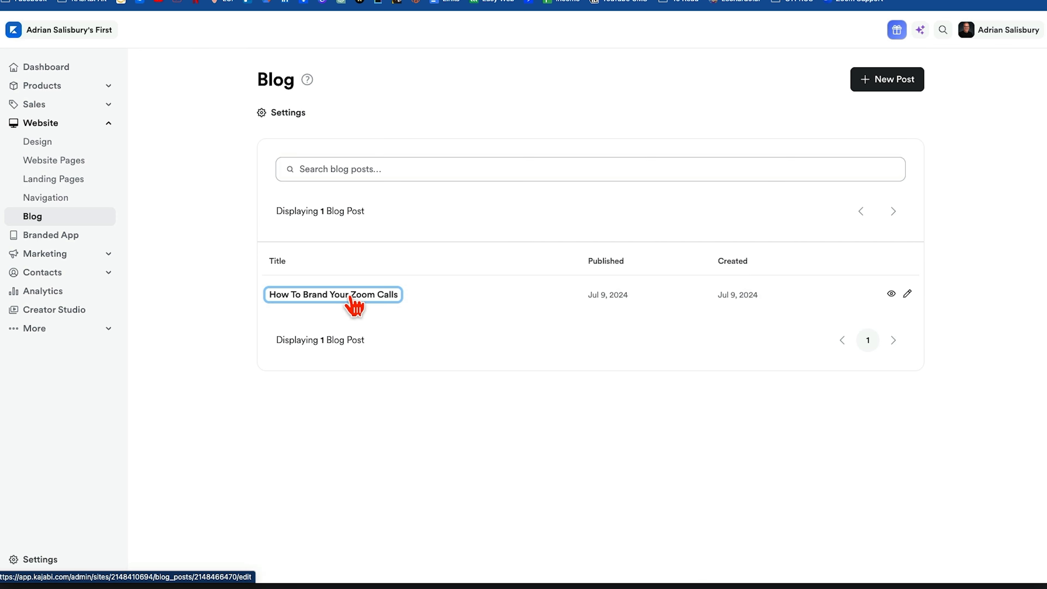
pyautogui.click(353, 300)
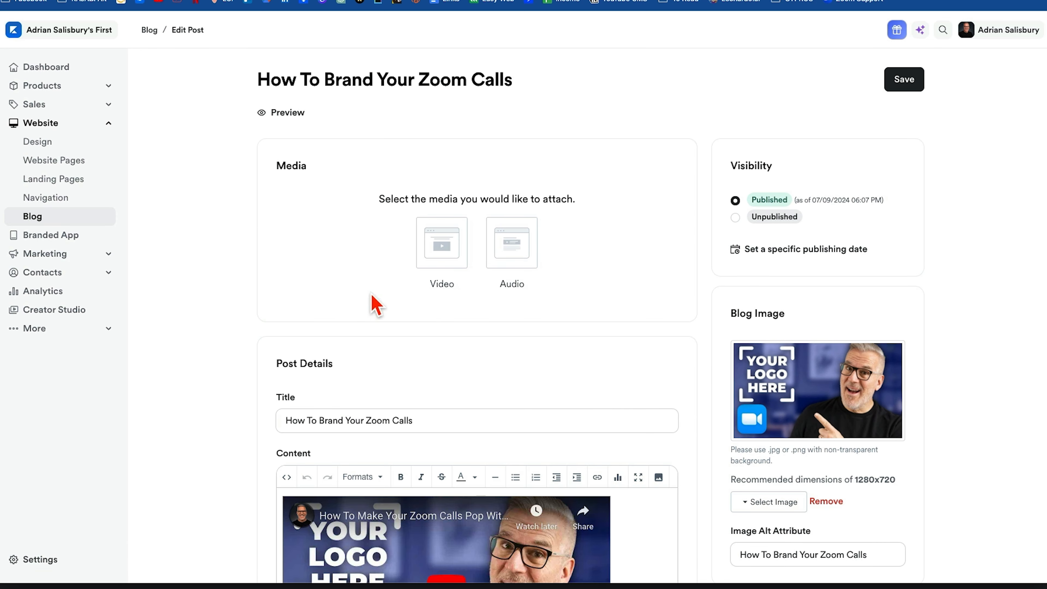
pyautogui.scroll(-3, 627, 373)
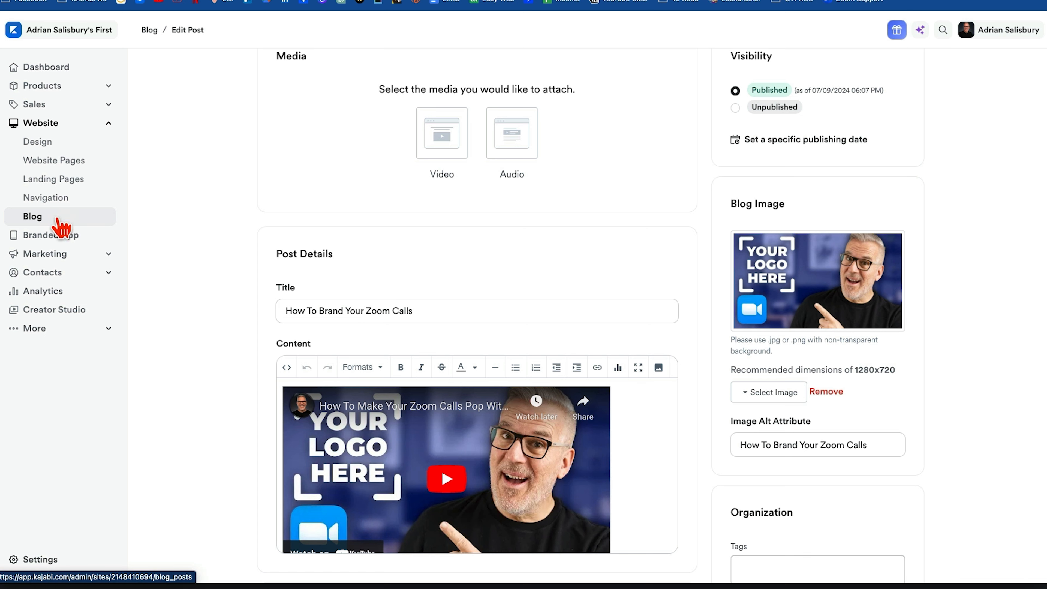
pyautogui.scroll(4, 602, 192)
pyautogui.scroll(-1, 603, 194)
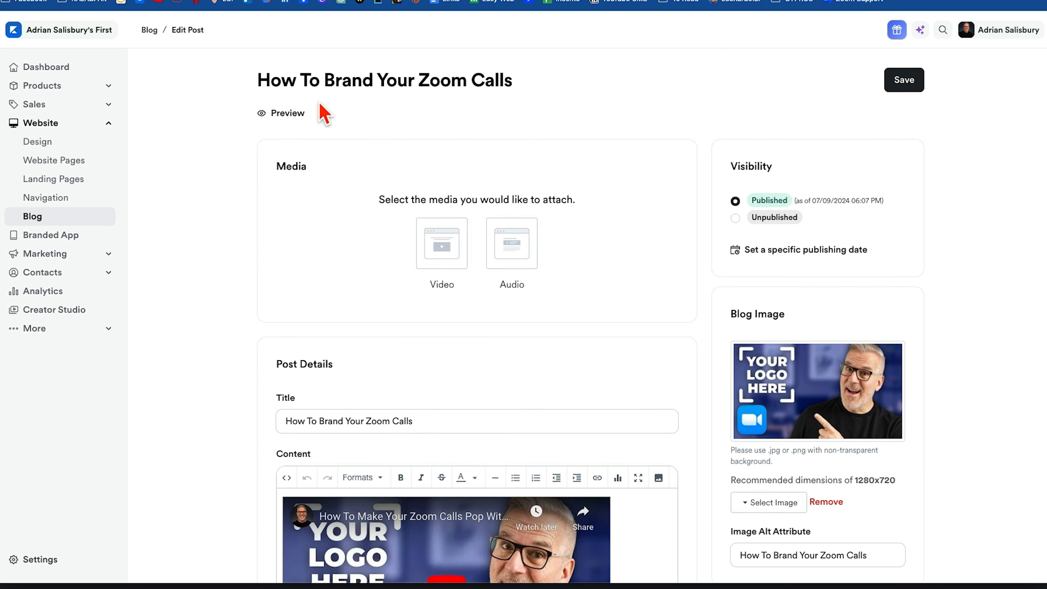
# Preview the blog post to check how the blog image and embedded video appear, and return to editing it.
pyautogui.click(262, 115)
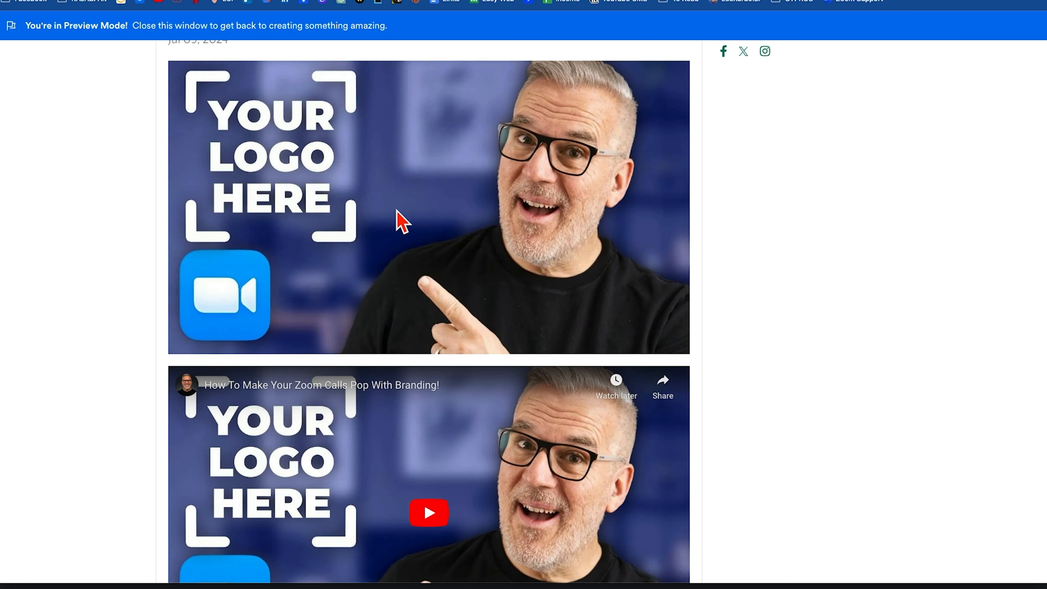
pyautogui.scroll(-4, 397, 221)
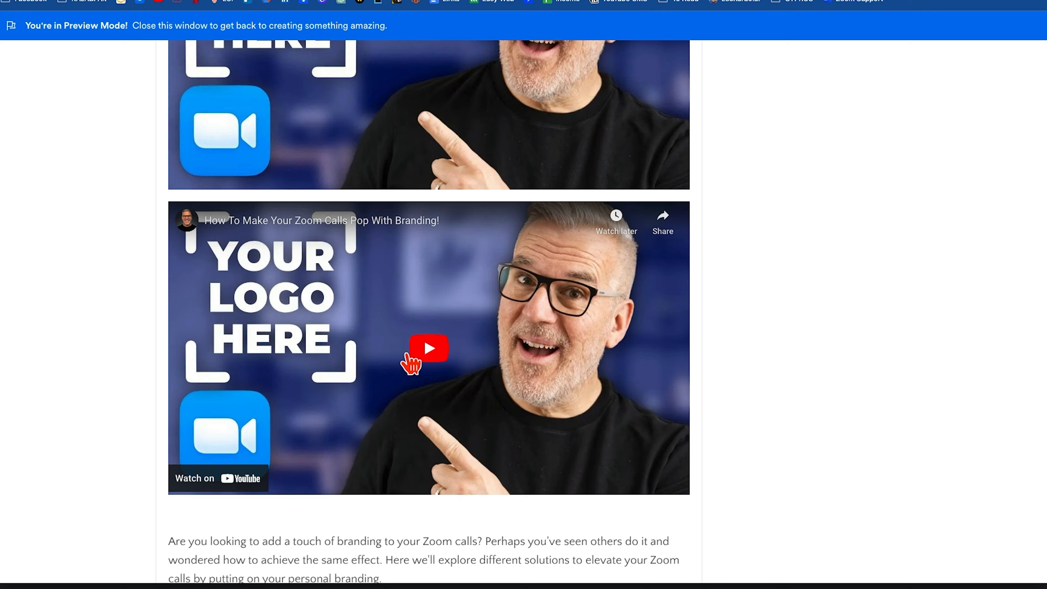
pyautogui.scroll(12, 407, 355)
pyautogui.click(134, 1)
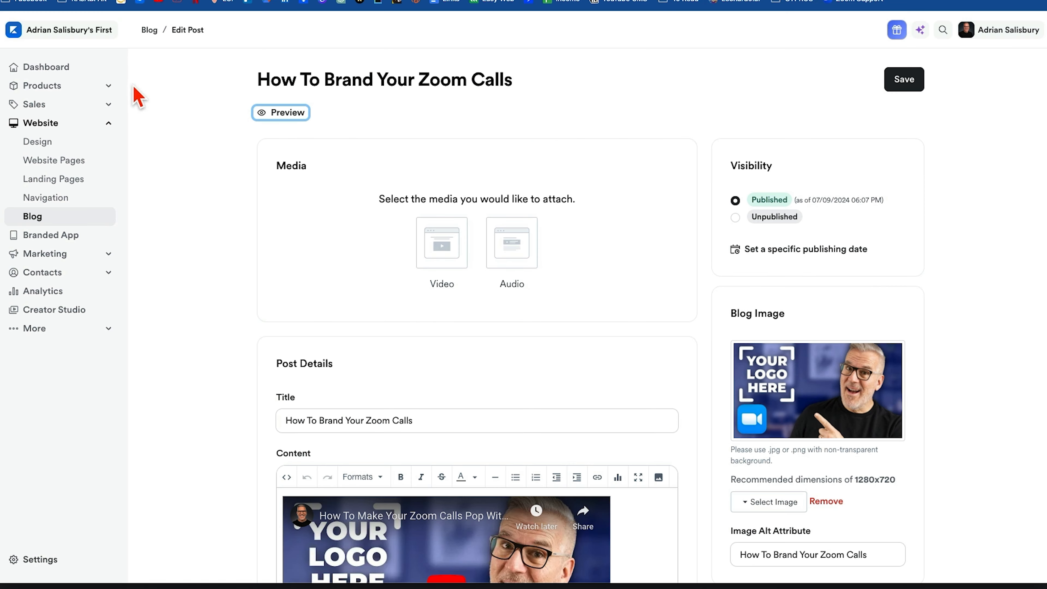
# Remove the blog image from the "How To Brand Your Zoom Calls" post and save the post.
pyautogui.scroll(-3, 909, 320)
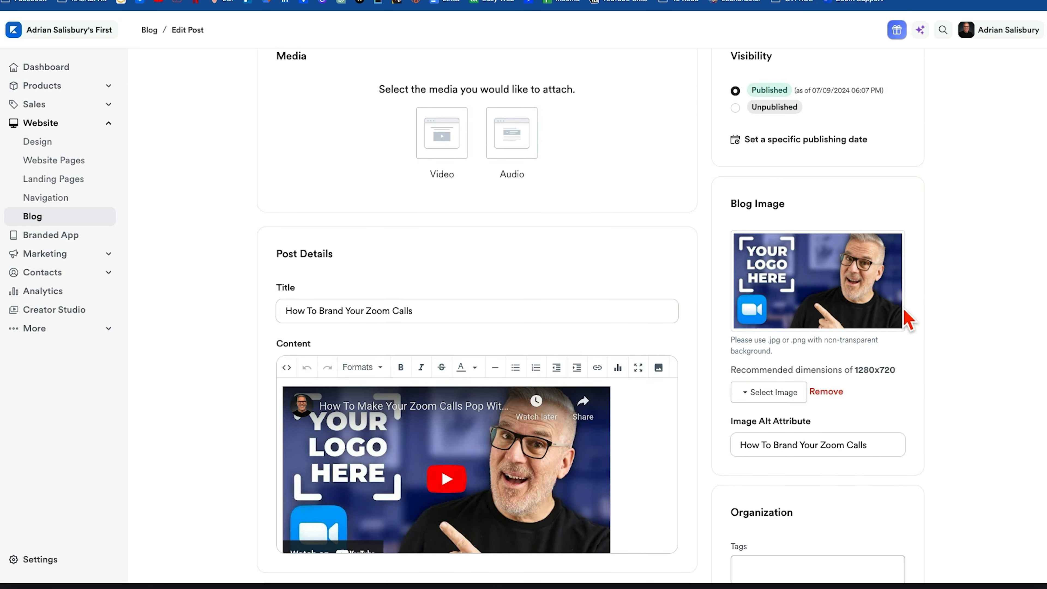
pyautogui.scroll(-10, 907, 413)
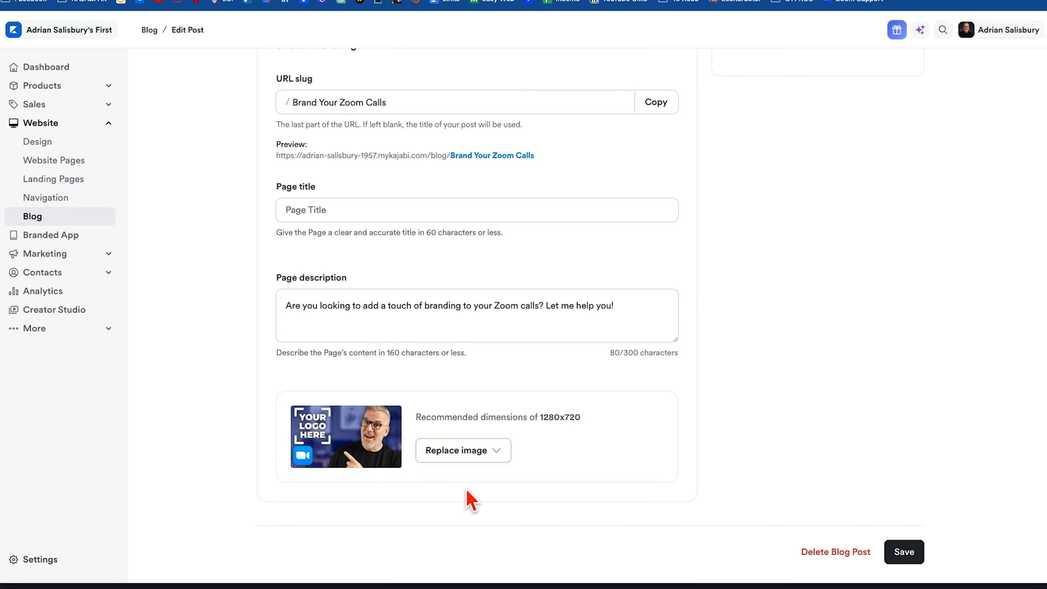
pyautogui.scroll(10, 767, 293)
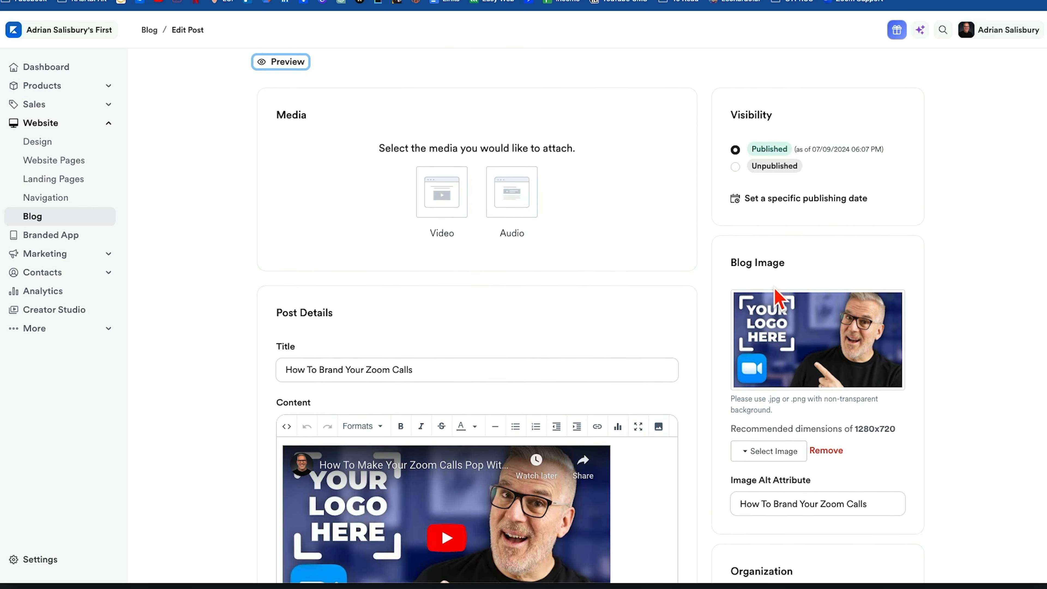
pyautogui.scroll(-1, 808, 289)
pyautogui.click(824, 264)
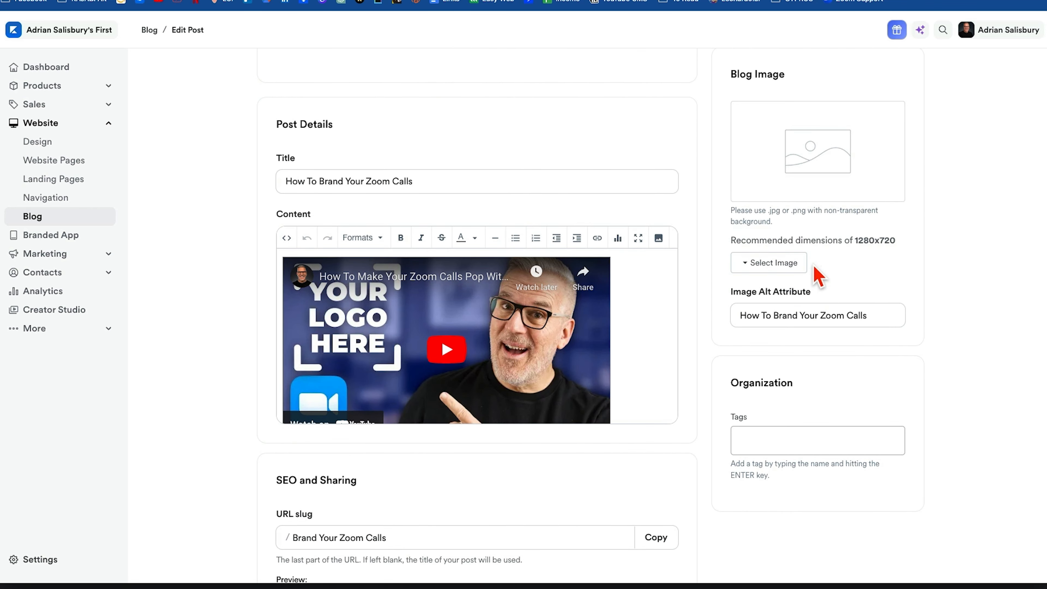
pyautogui.scroll(6, 892, 270)
pyautogui.click(903, 81)
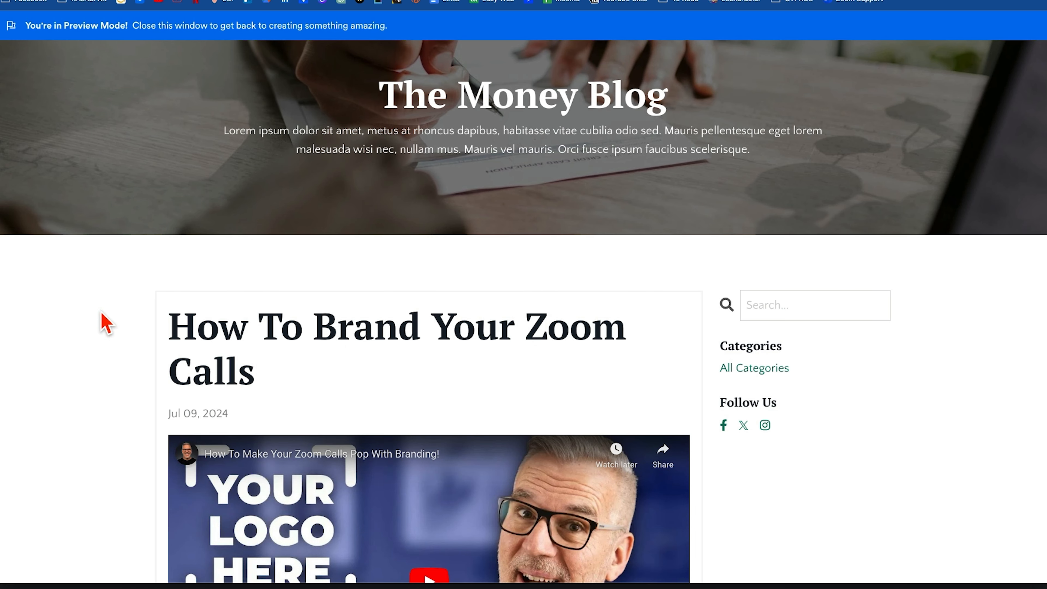
# Look through the preview of the saved blog post, checking its heading, video, text and step-by-step images.
pyautogui.scroll(-8, 104, 322)
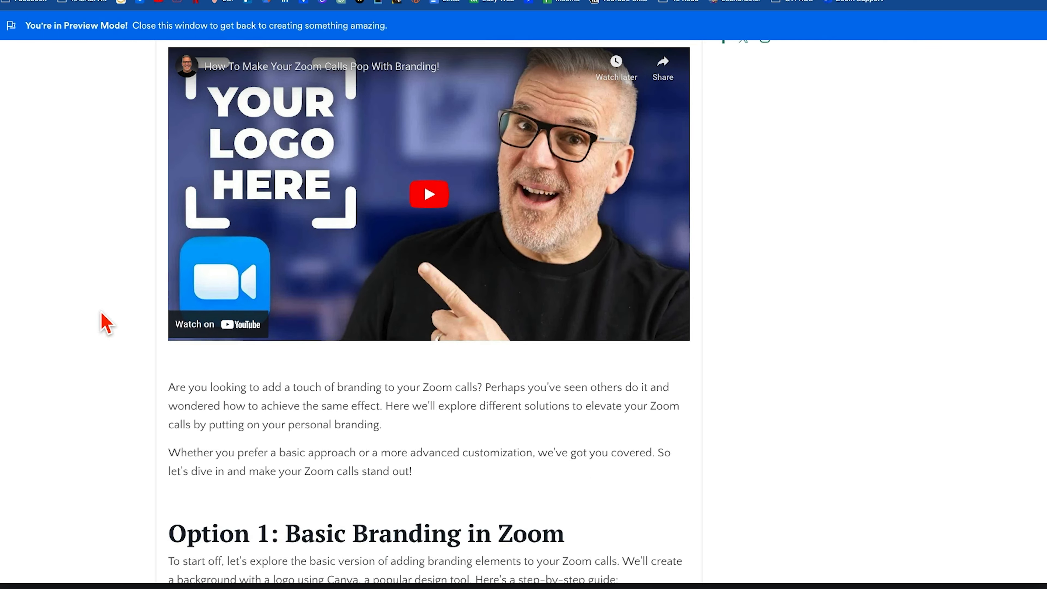
pyautogui.scroll(4, 103, 323)
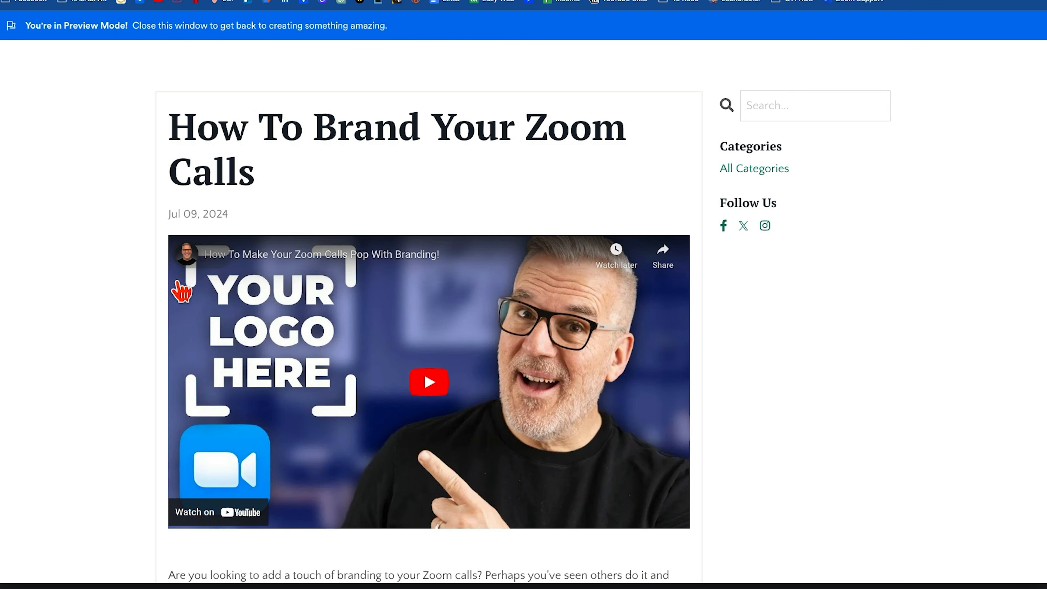
pyautogui.scroll(-3, 85, 427)
pyautogui.scroll(-6, 85, 428)
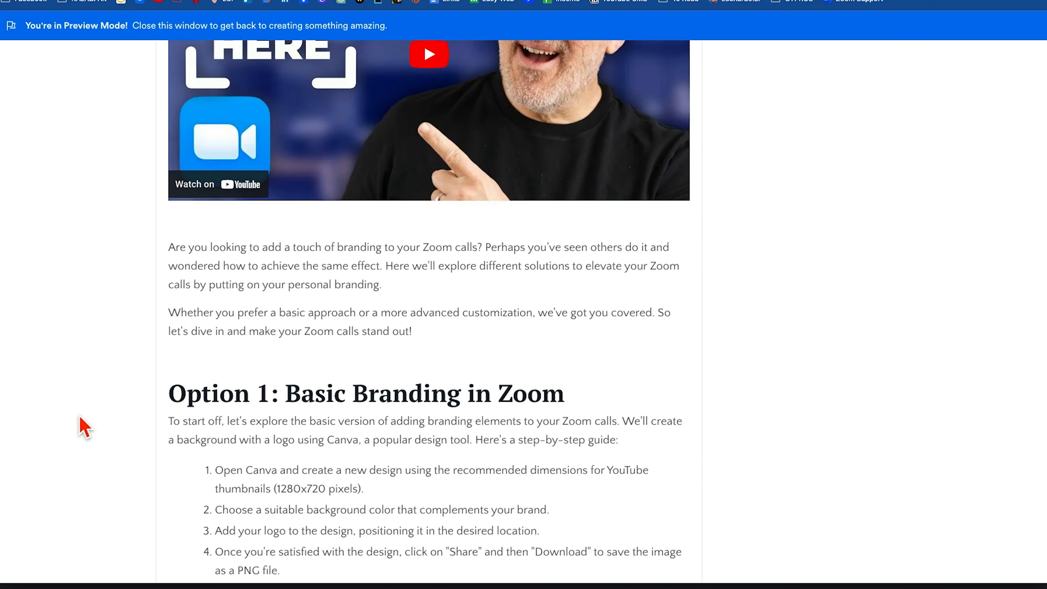
pyautogui.scroll(-7, 324, 504)
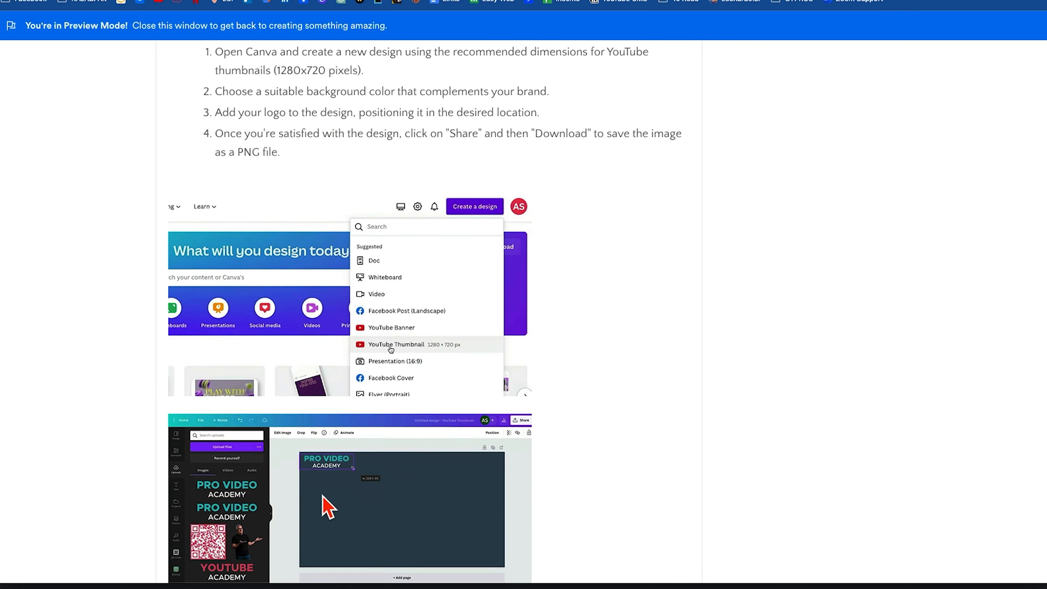
pyautogui.scroll(14, 326, 505)
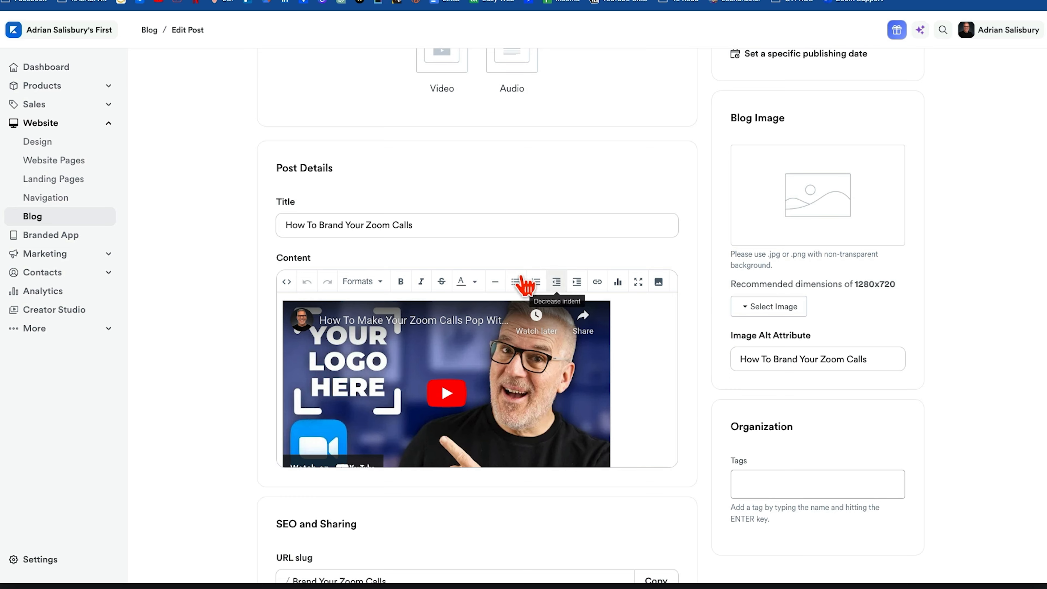
# Review the post's content in the full-screen editor, check the SEO and sharing details, and save the post.
pyautogui.scroll(2, 199, 382)
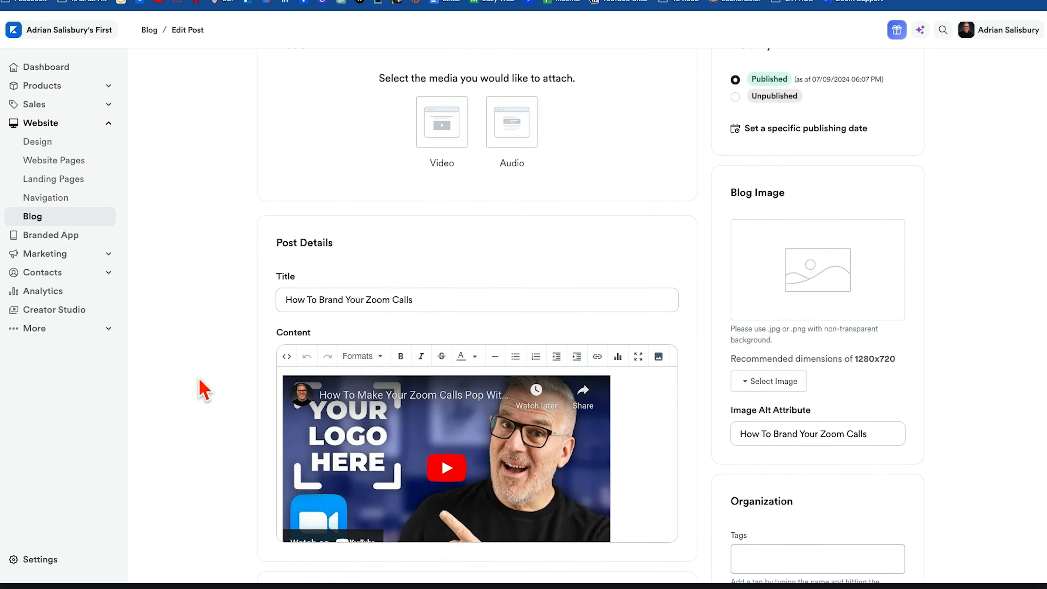
pyautogui.scroll(-5, 201, 384)
pyautogui.scroll(3, 216, 371)
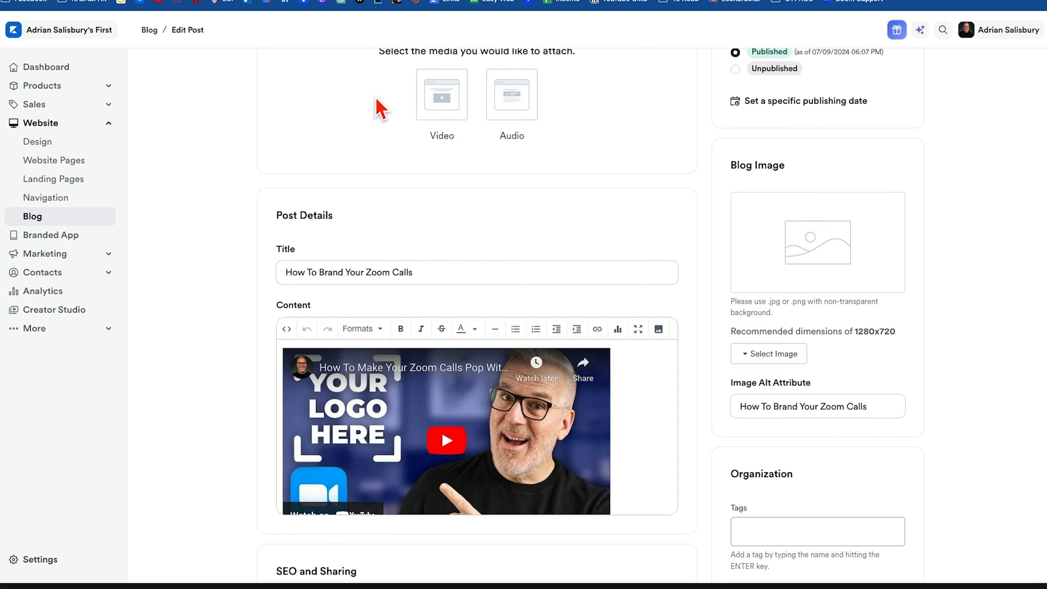
pyautogui.scroll(-5, 222, 359)
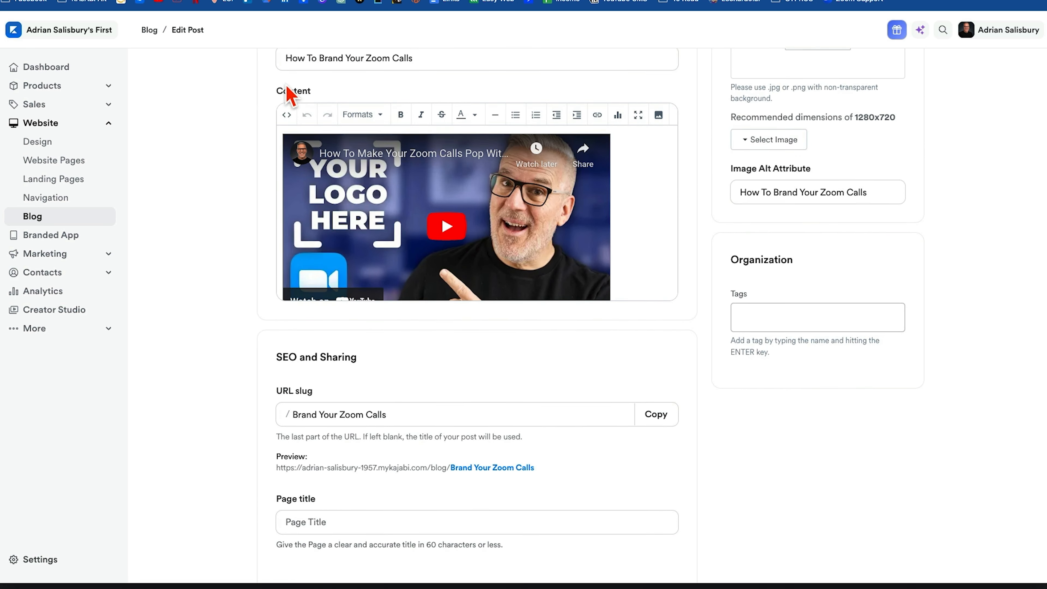
pyautogui.click(638, 115)
pyautogui.scroll(-20, 636, 538)
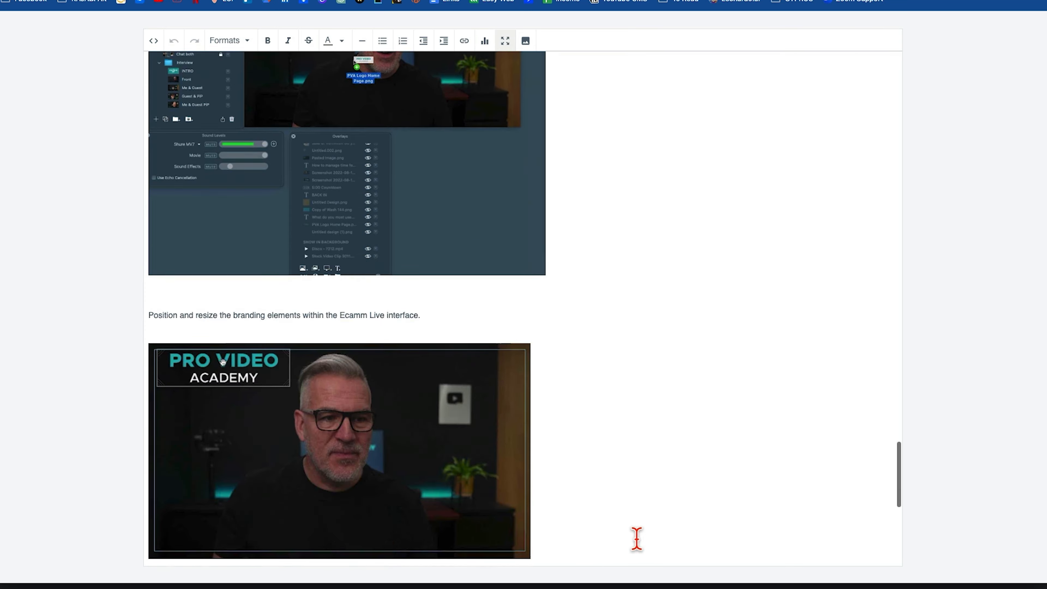
pyautogui.click(505, 40)
pyautogui.scroll(-8, 205, 392)
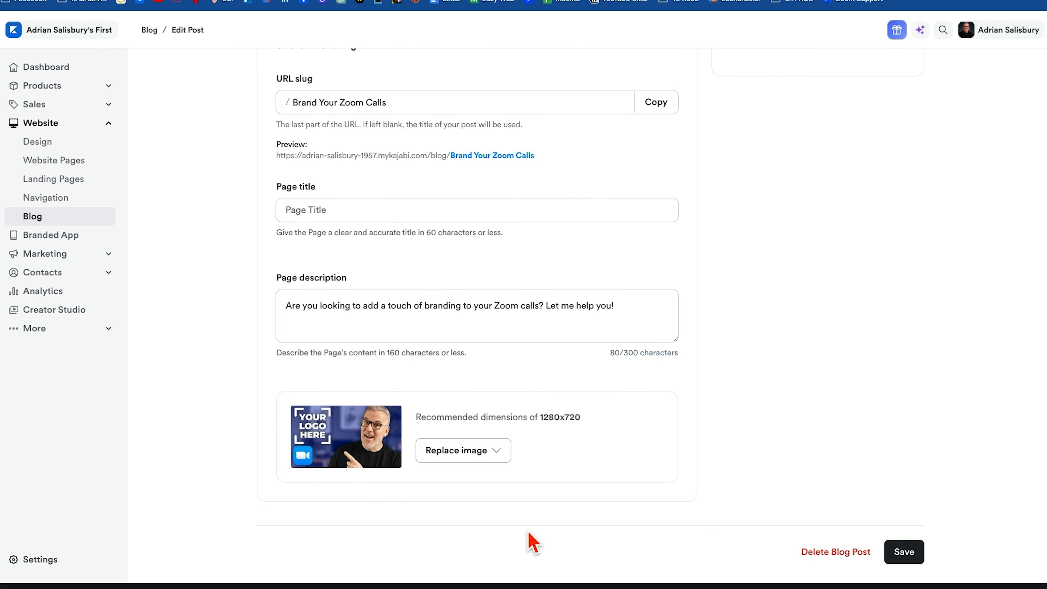
pyautogui.click(900, 552)
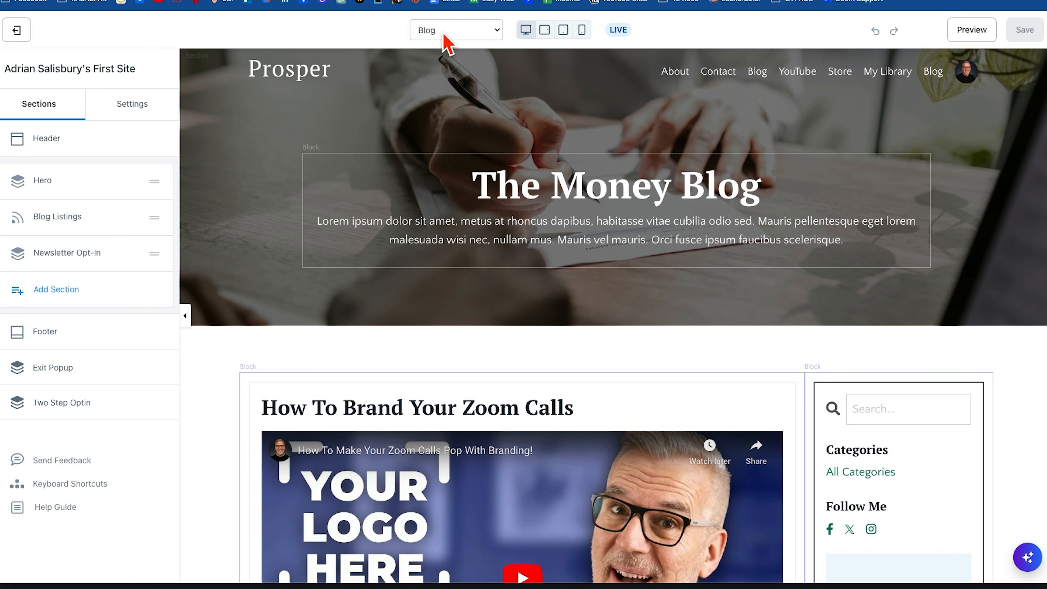
# Switch the website editor to the Blog Post page, look into its Hero section settings, and return to the section list.
pyautogui.click(444, 36)
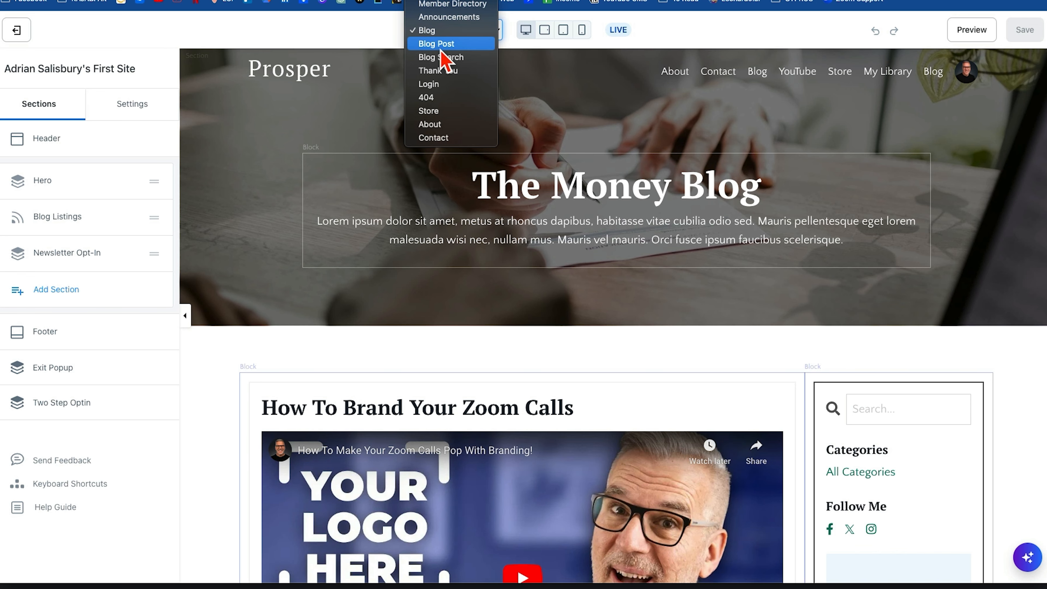
pyautogui.click(437, 43)
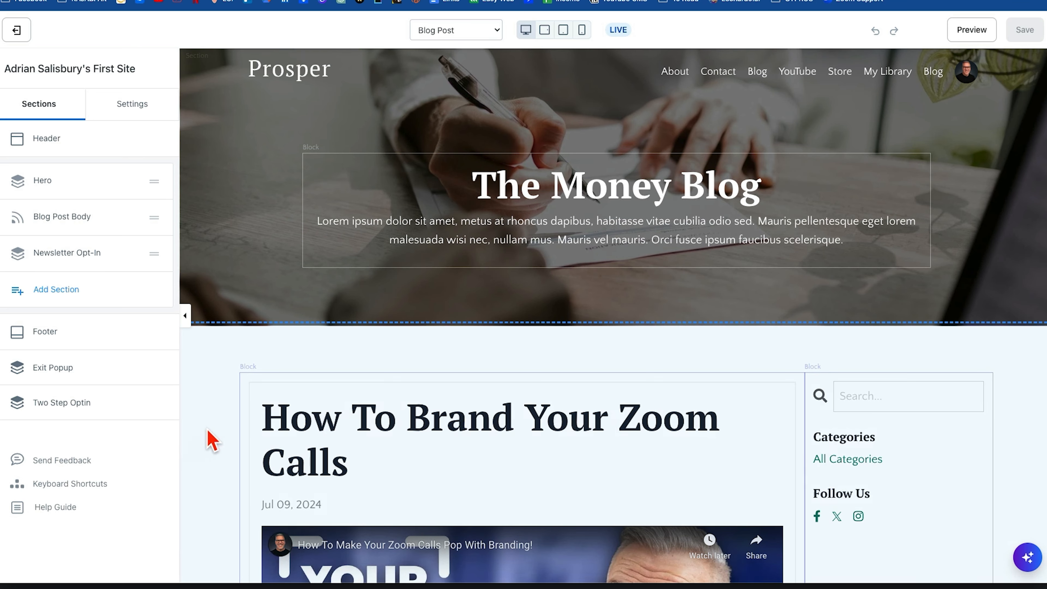
pyautogui.click(217, 244)
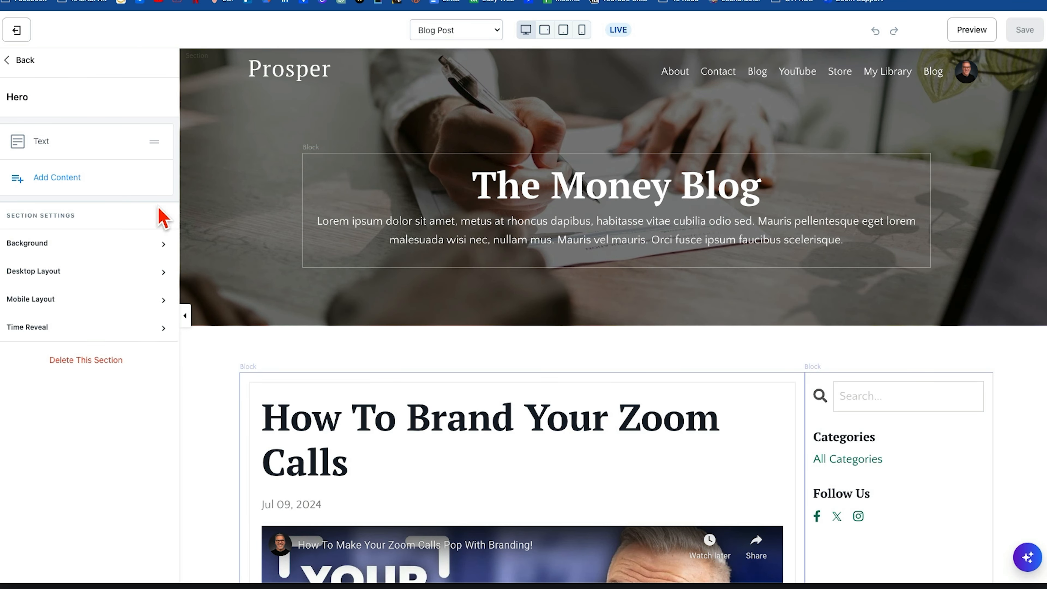
pyautogui.click(16, 61)
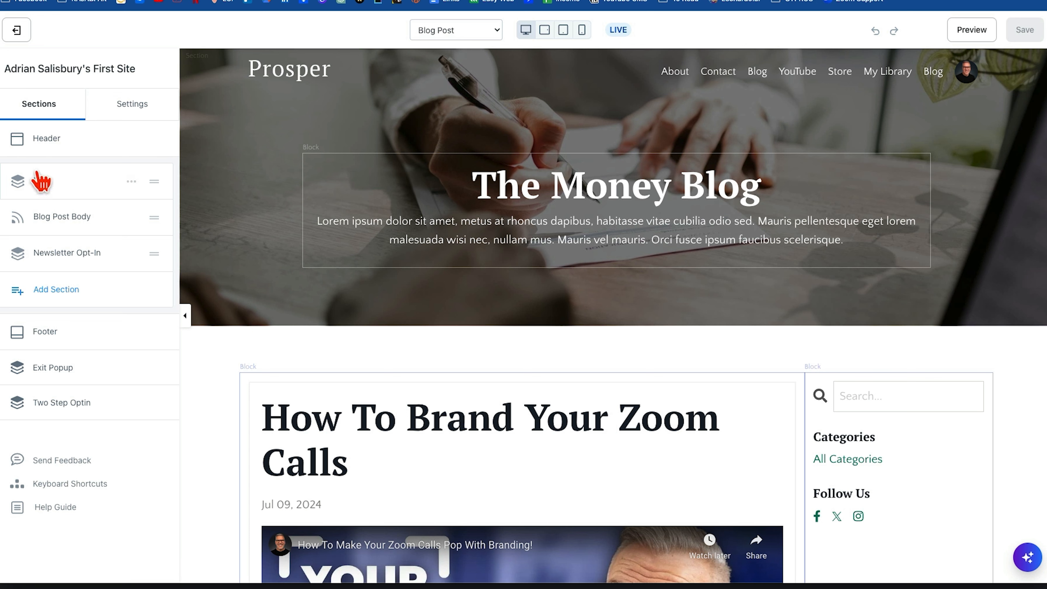
# Try hiding the Hero section on the Blog Post page and restore its visibility.
pyautogui.click(131, 183)
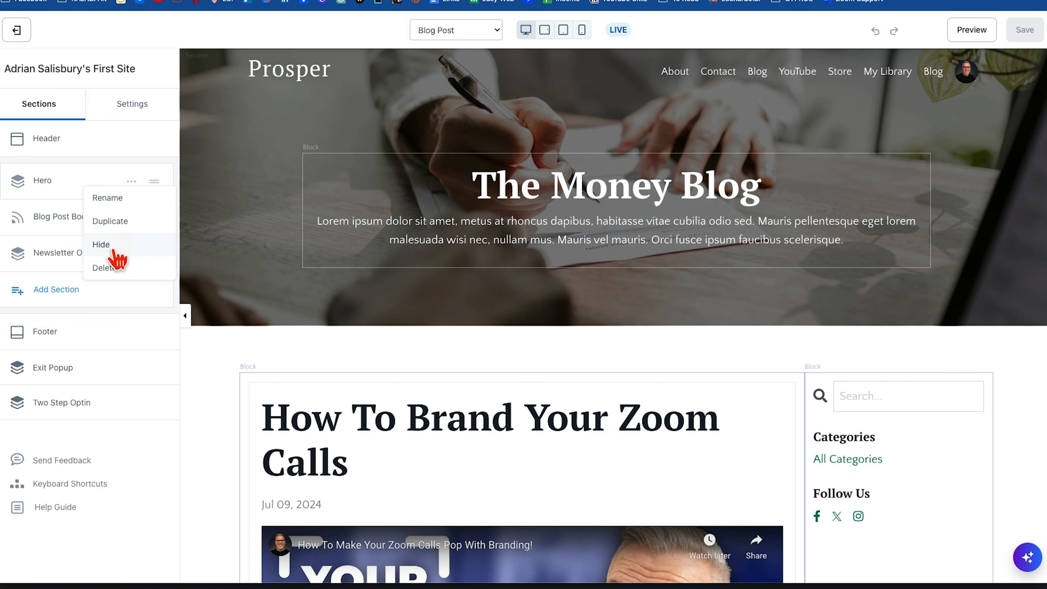
pyautogui.click(104, 246)
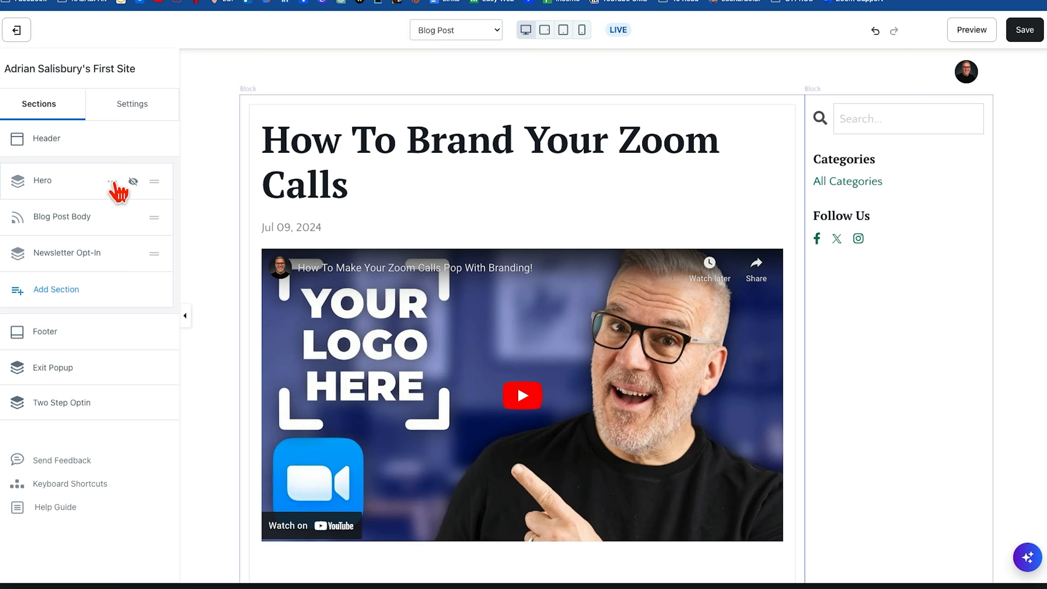
pyautogui.click(113, 182)
pyautogui.click(104, 245)
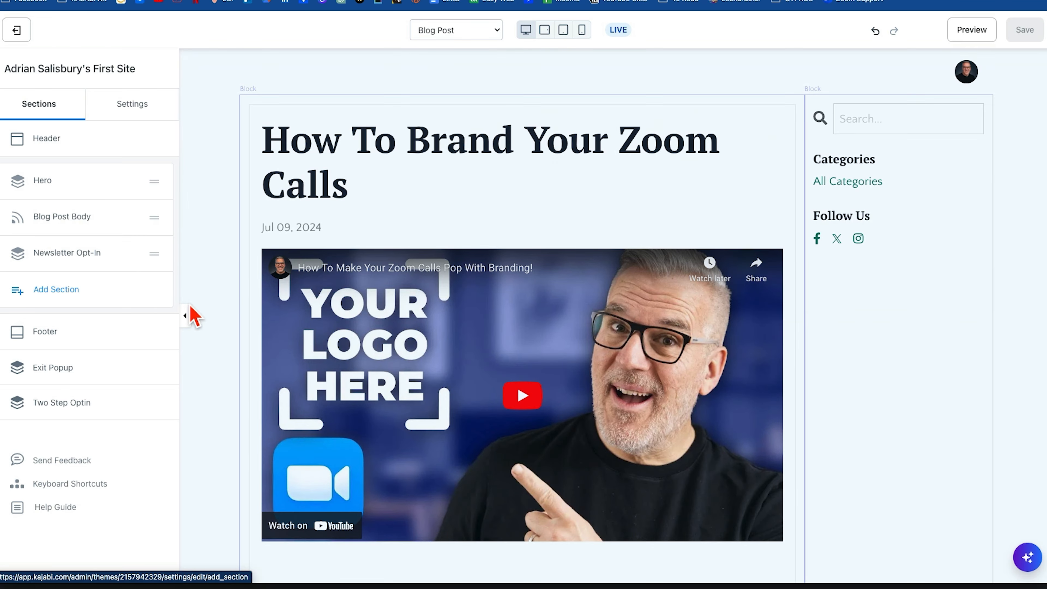
# Open the Blog Post Body section's settings and turn off Show Date.
pyautogui.scroll(-20, 202, 380)
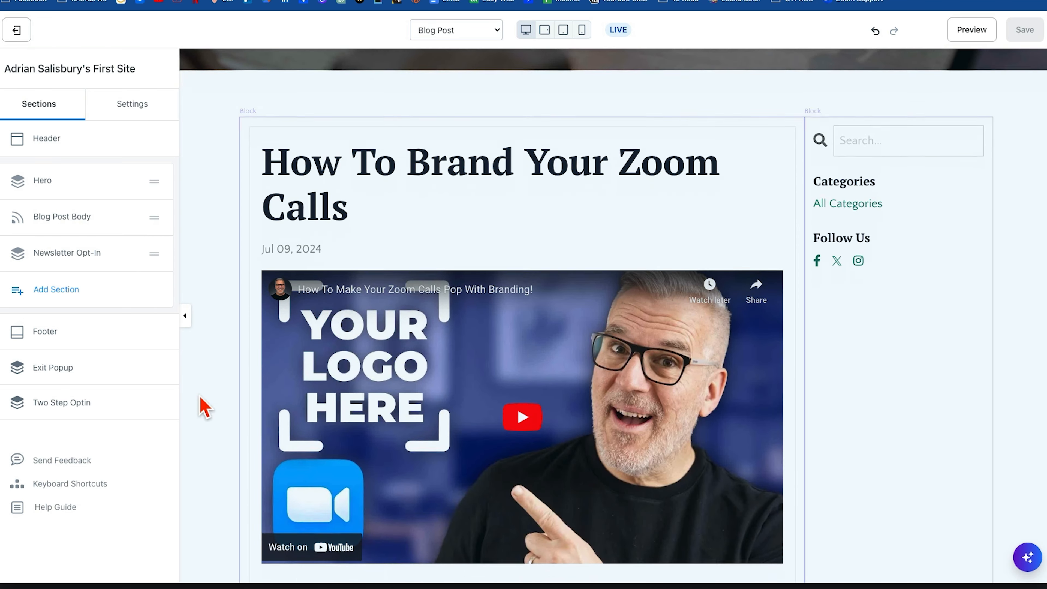
pyautogui.click(205, 408)
pyautogui.scroll(20, 409, 262)
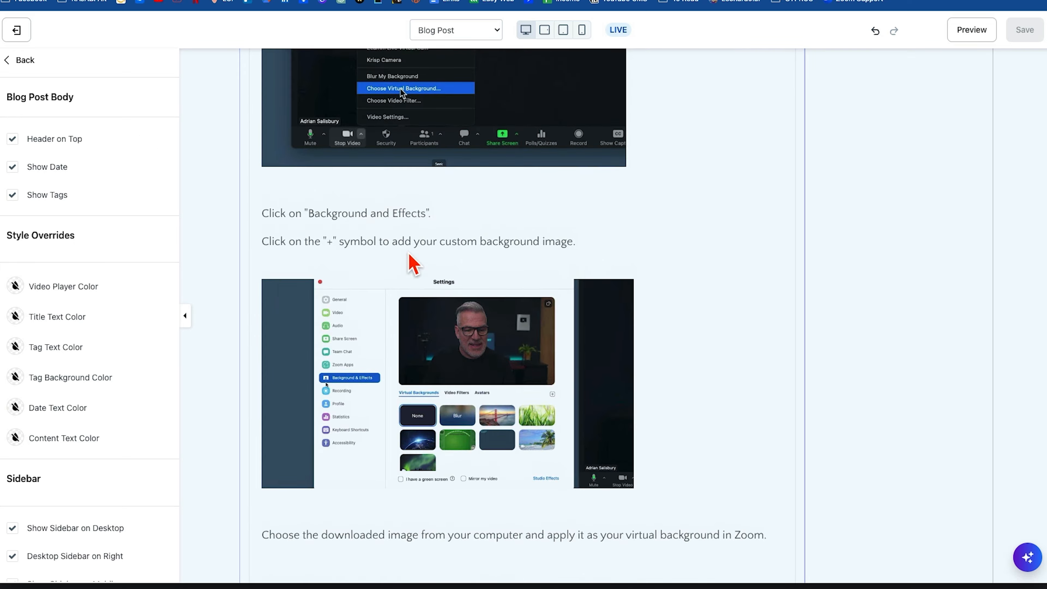
pyautogui.scroll(10, 418, 353)
pyautogui.scroll(-5, 418, 353)
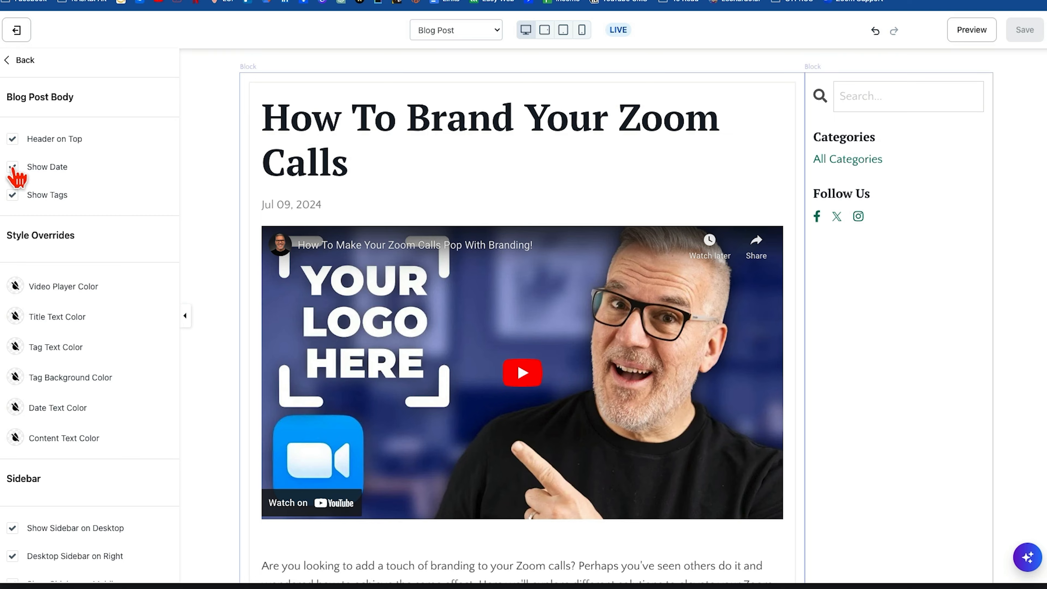
pyautogui.click(12, 167)
# Try turning off Show Sidebar on Desktop for the Blog Post Body section, check the post layout, and turn it back on.
pyautogui.scroll(-5, 142, 253)
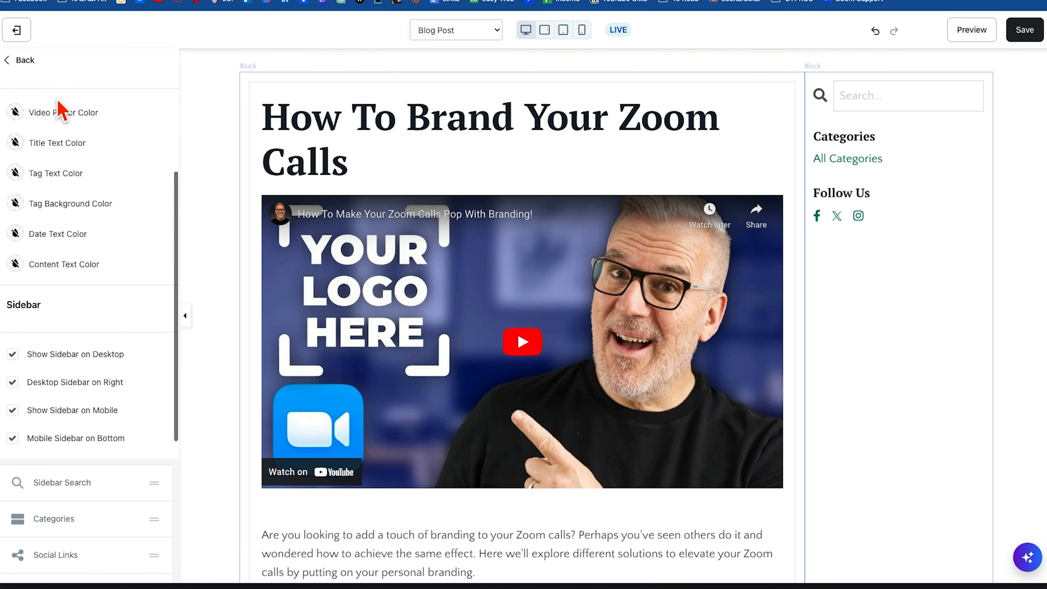
pyautogui.scroll(-5, 112, 311)
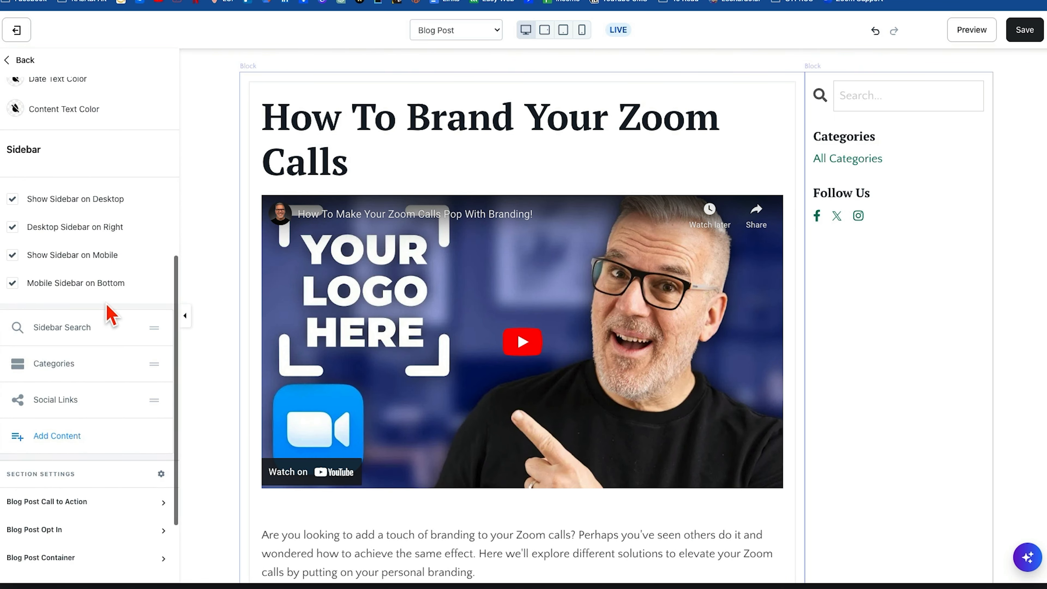
pyautogui.click(13, 200)
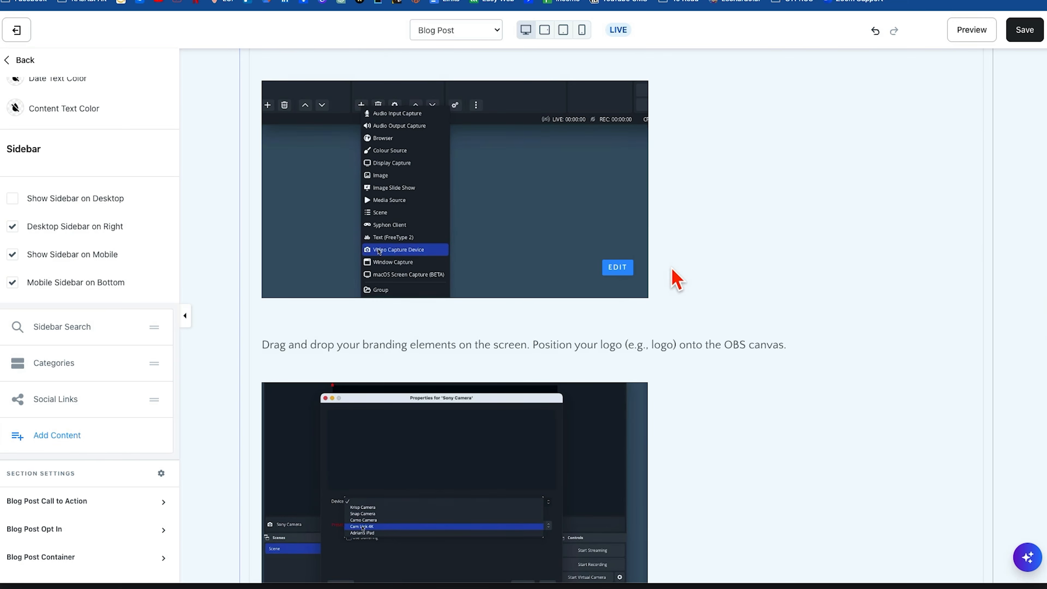
pyautogui.scroll(15, 674, 278)
pyautogui.scroll(-8, 674, 281)
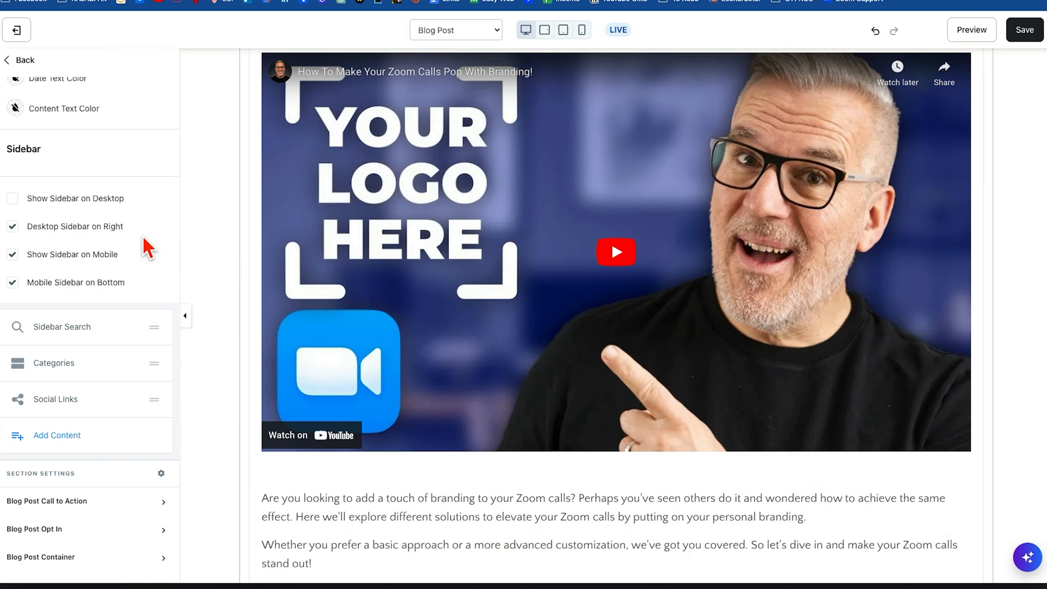
pyautogui.click(13, 200)
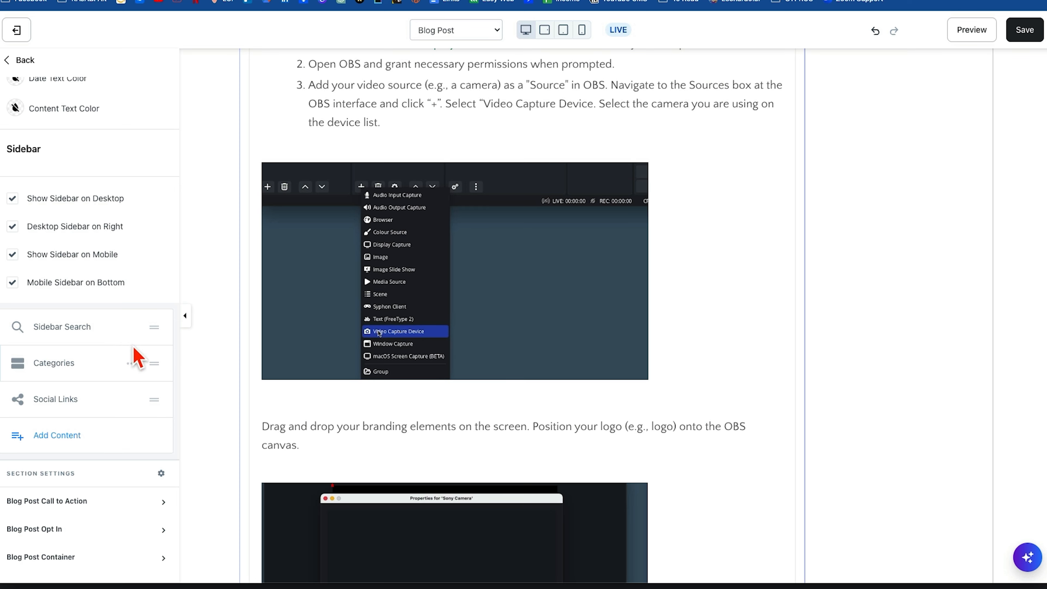
# Look into the Sidebar Search block's settings, check the sidebar in the page preview, and return to the Blog Post Body settings.
pyautogui.click(79, 328)
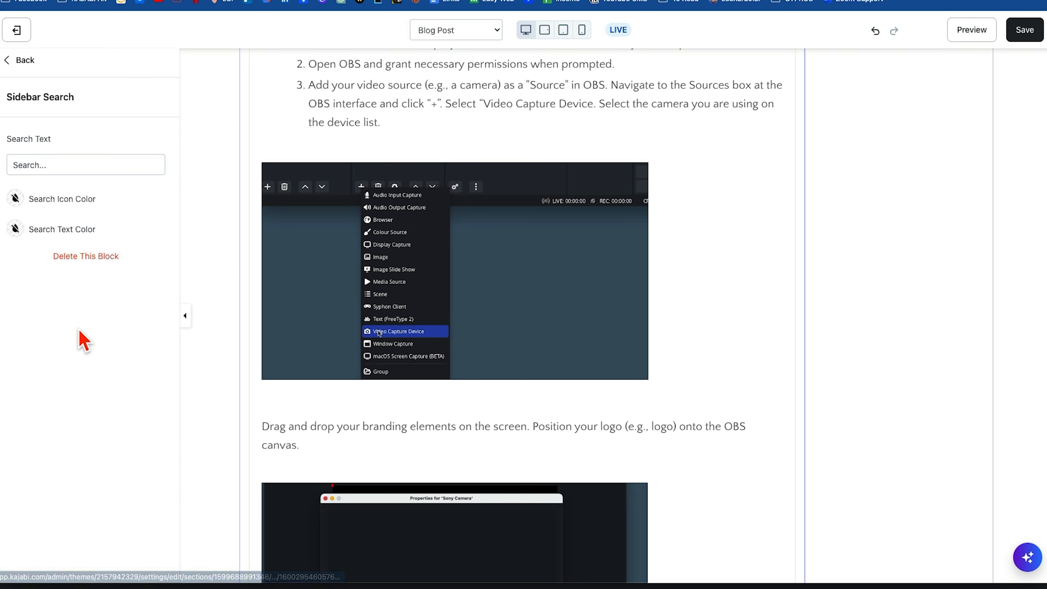
pyautogui.scroll(15, 830, 304)
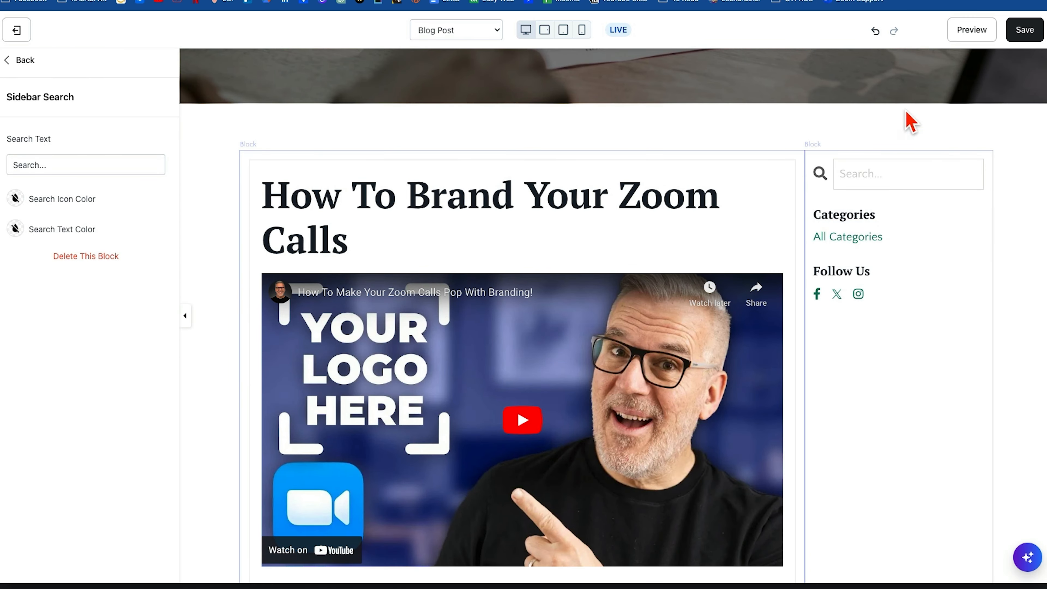
pyautogui.click(20, 60)
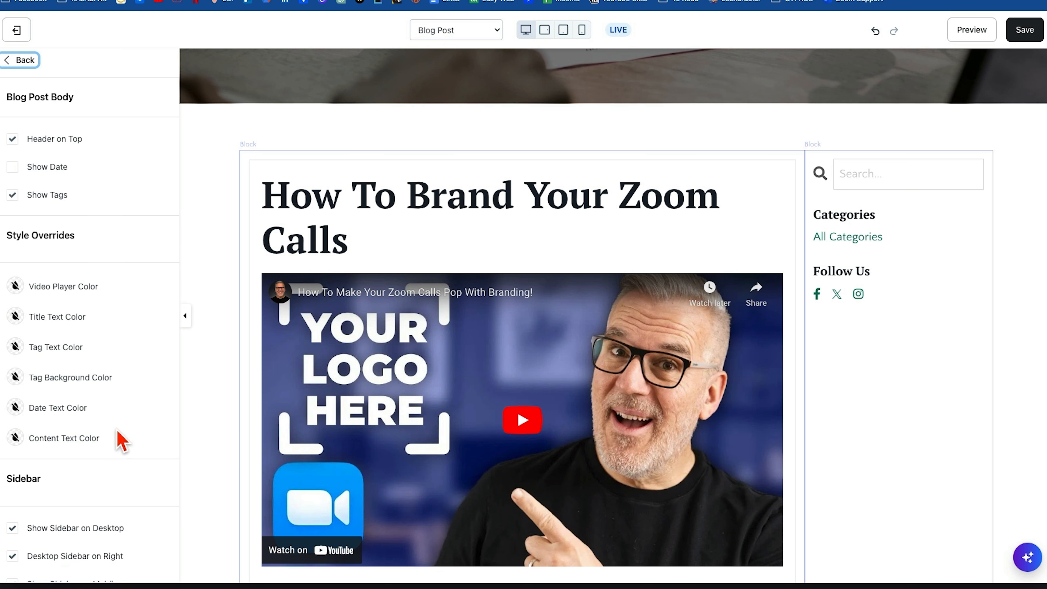
# Try enabling Show Call to Action in the Blog Post Call to Action settings, inspect the post's end, and turn it off again.
pyautogui.scroll(-10, 120, 440)
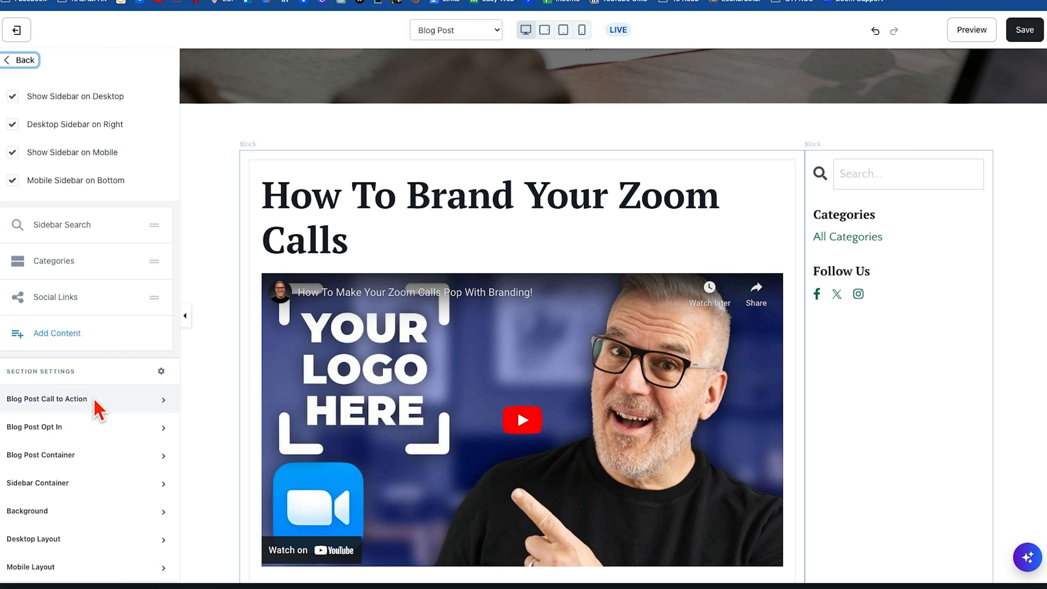
pyautogui.click(164, 399)
pyautogui.scroll(-3, 153, 433)
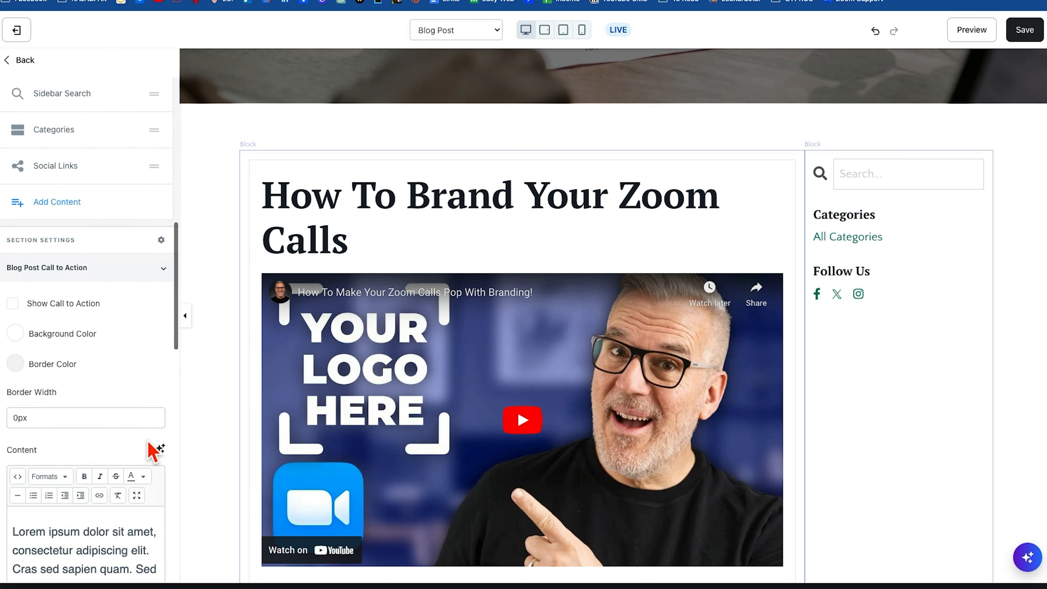
pyautogui.click(13, 295)
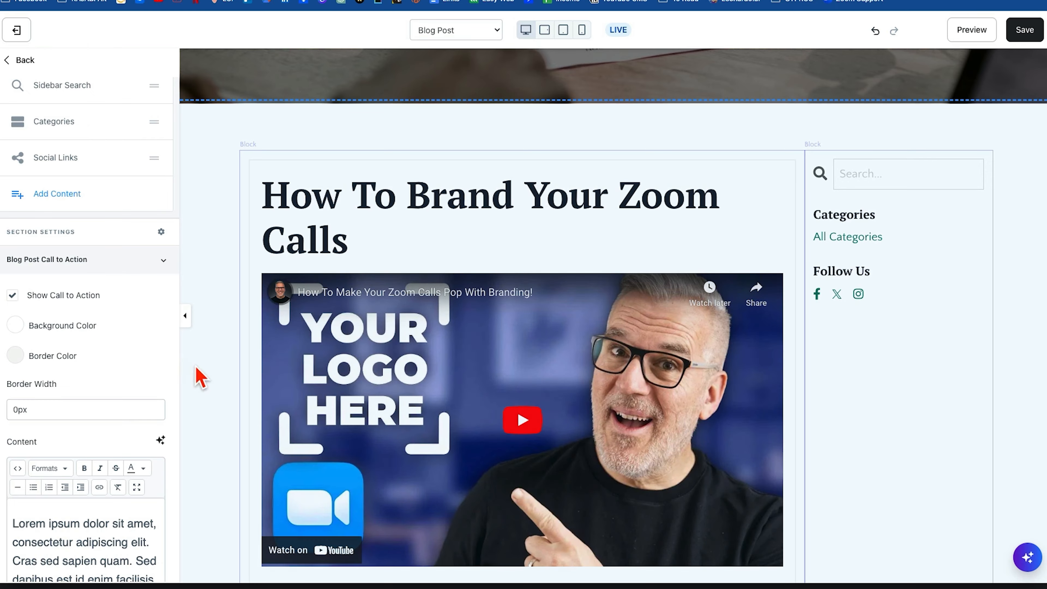
pyautogui.scroll(-15, 384, 477)
pyautogui.scroll(-20, 381, 471)
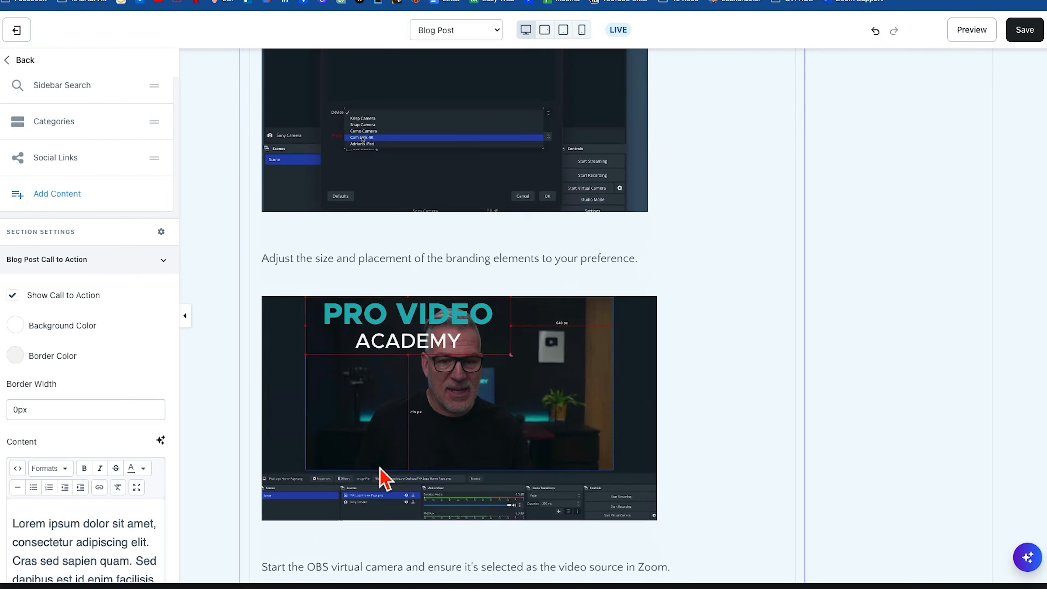
pyautogui.scroll(10, 380, 467)
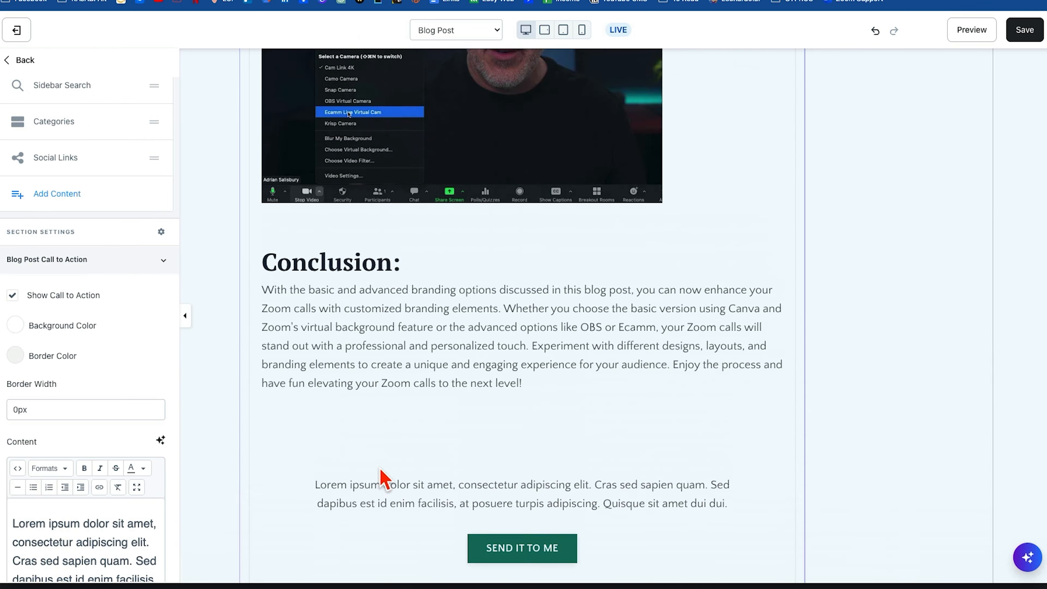
pyautogui.scroll(-10, 380, 468)
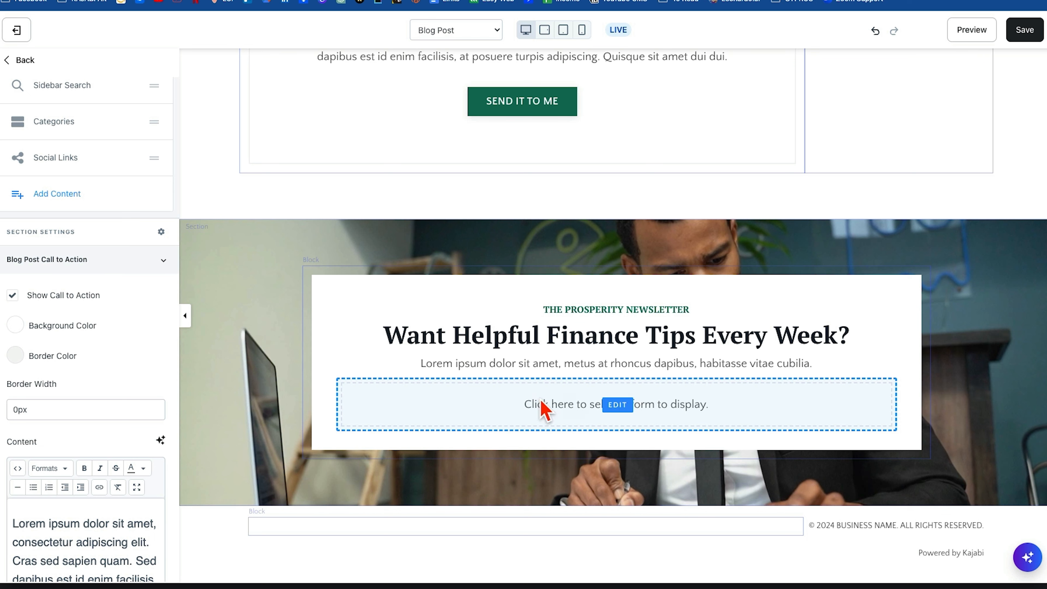
pyautogui.click(12, 296)
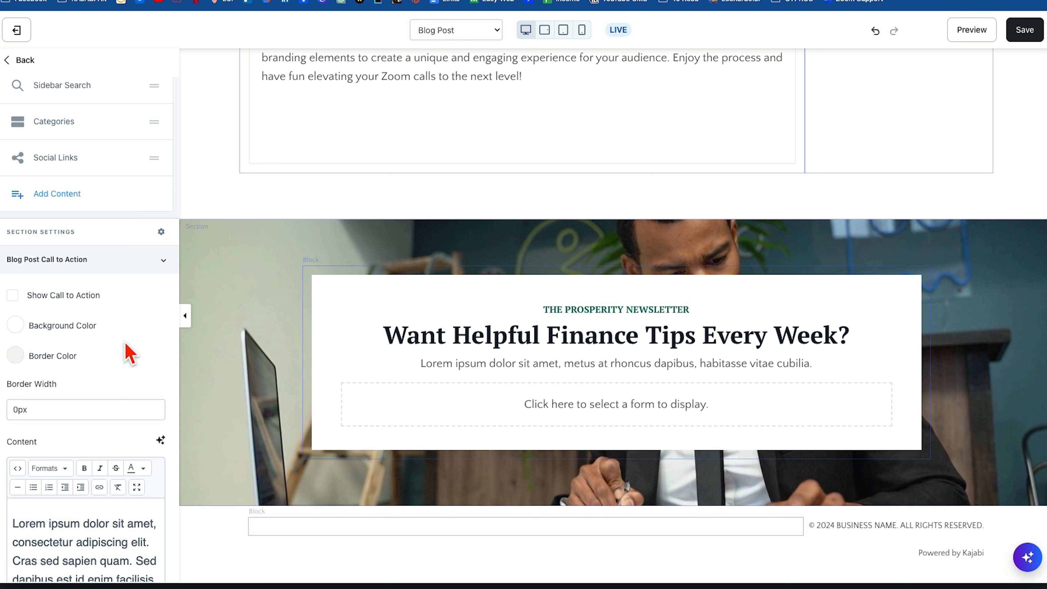
# Enable Show Opt In in the Blog Post Opt In settings, check it below the post's conclusion, and save the page.
pyautogui.click(164, 428)
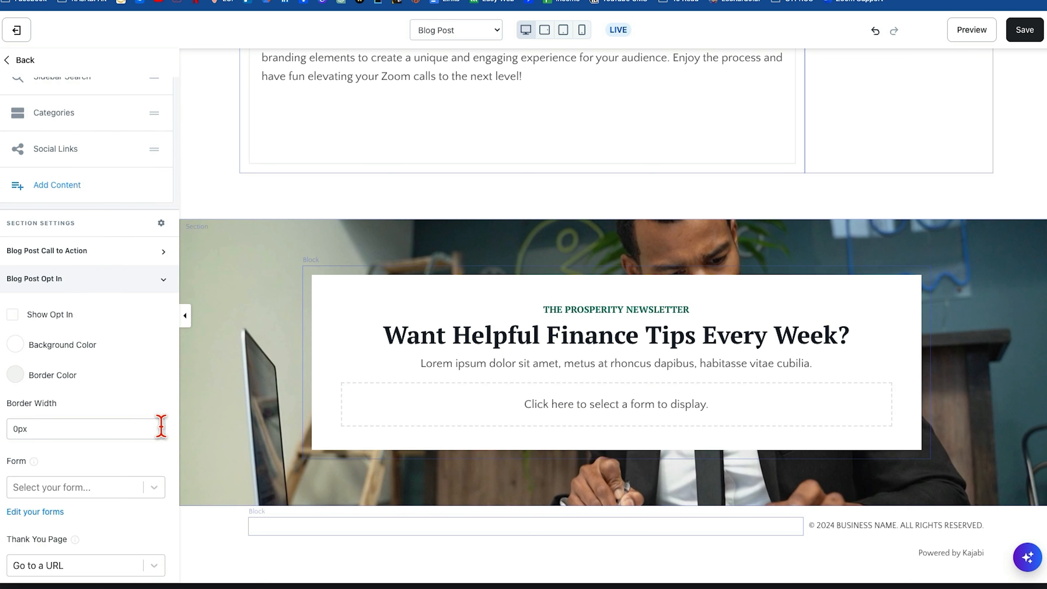
pyautogui.click(12, 315)
pyautogui.scroll(5, 607, 263)
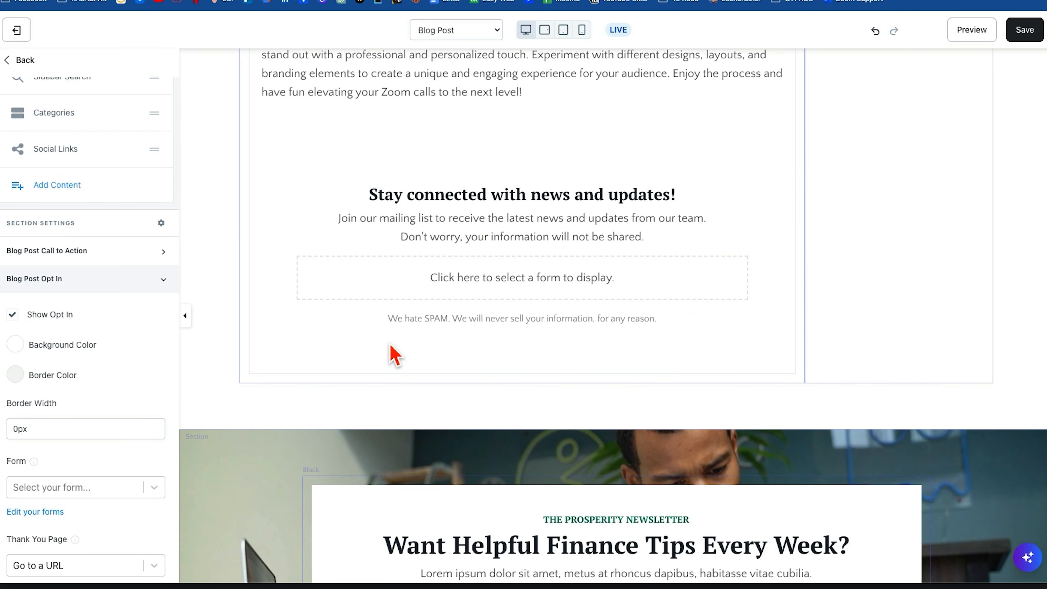
pyautogui.scroll(3, 453, 272)
pyautogui.scroll(2, 388, 246)
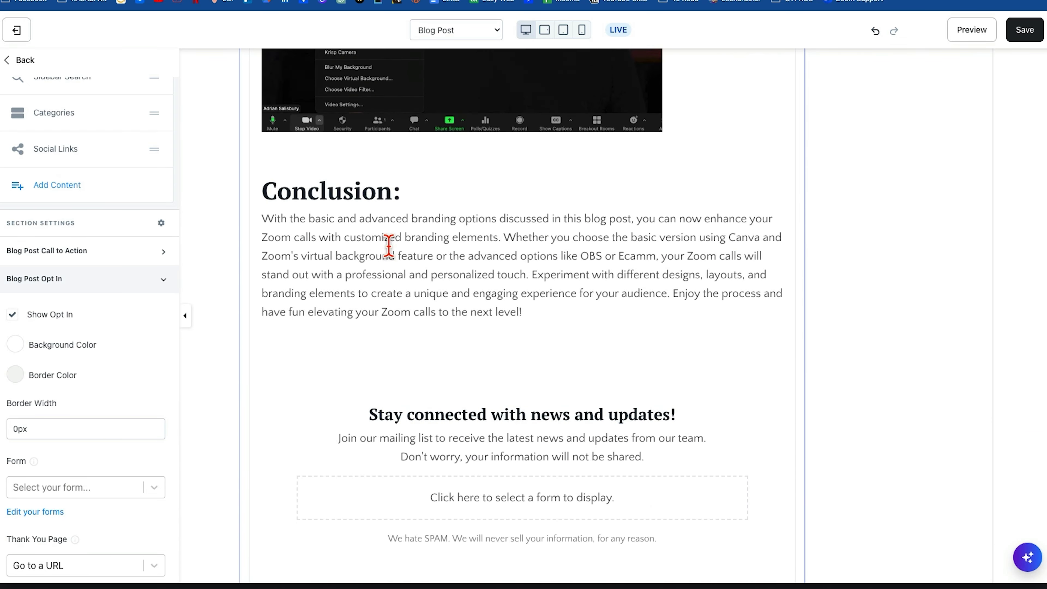
pyautogui.scroll(-3, 388, 245)
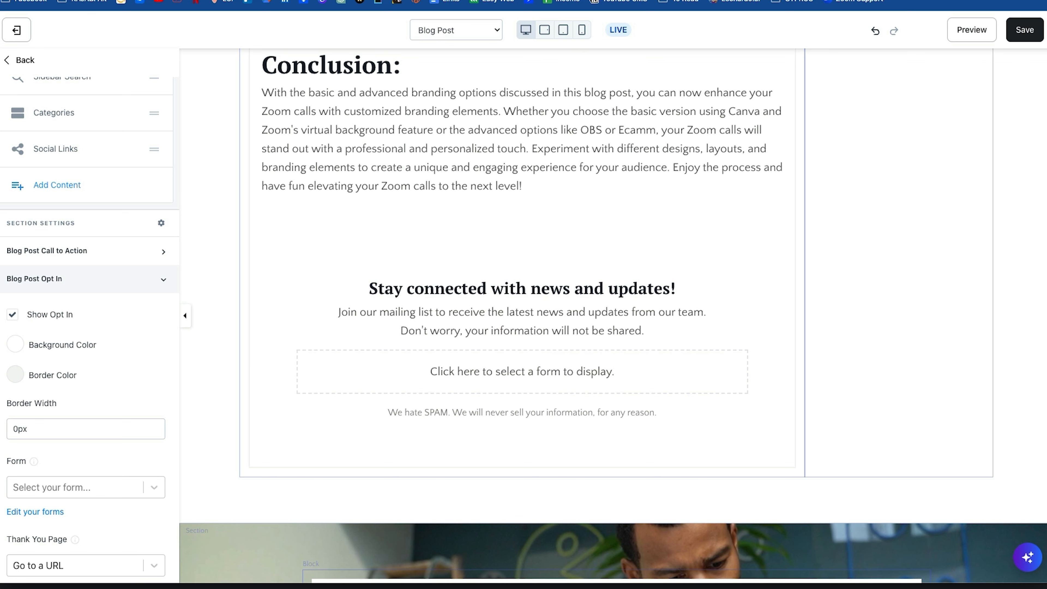
pyautogui.click(13, 316)
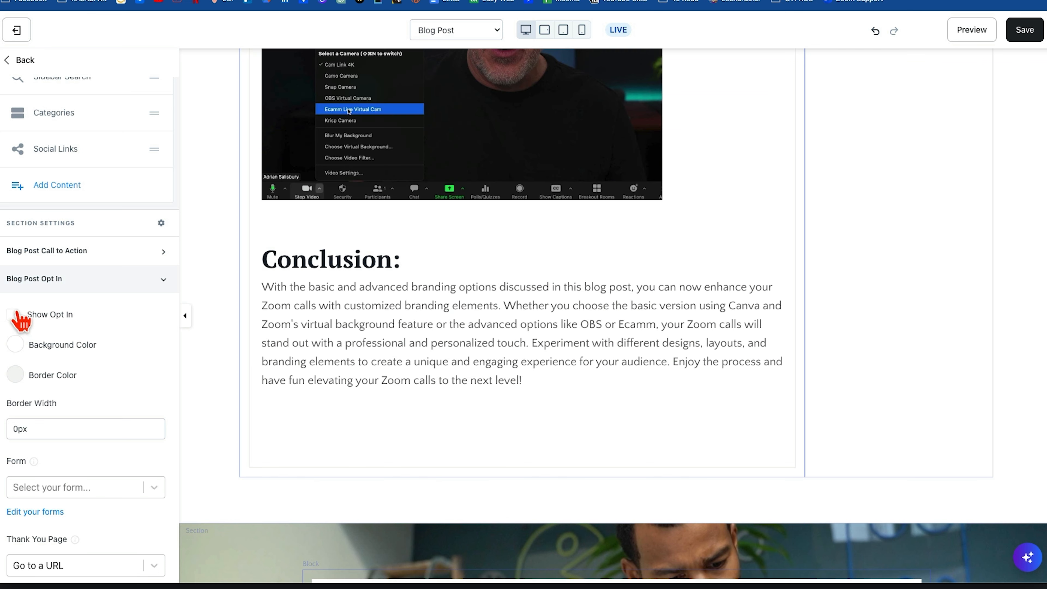
pyautogui.click(12, 316)
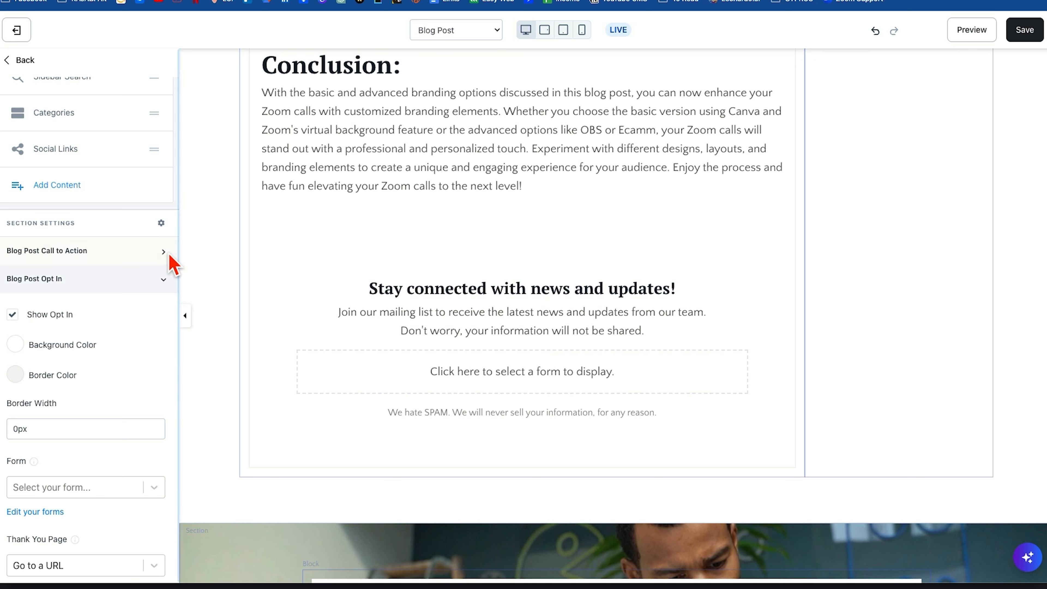
pyautogui.click(140, 258)
pyautogui.click(162, 257)
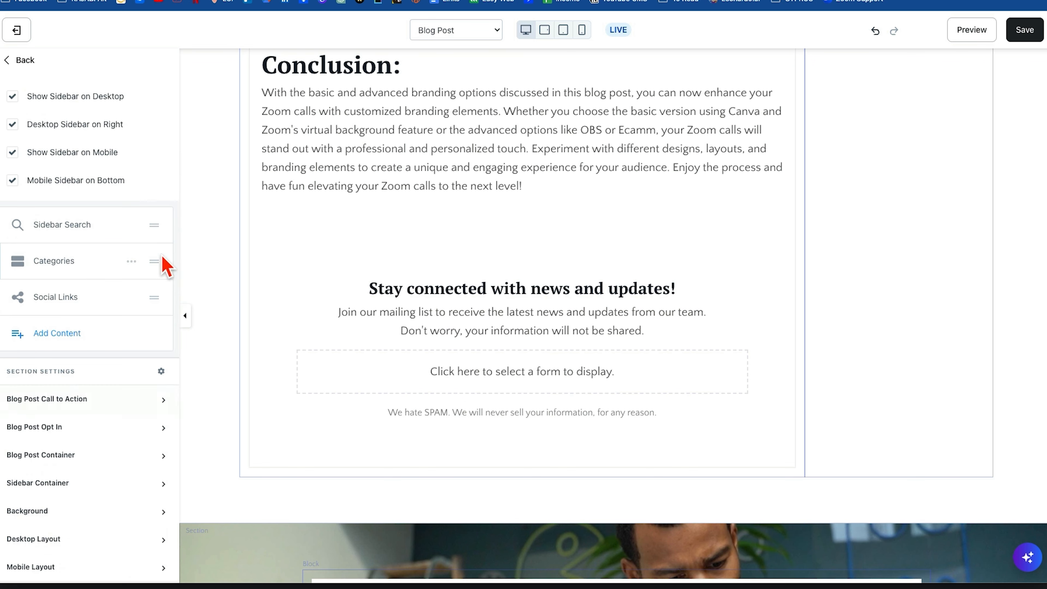
pyautogui.click(1024, 30)
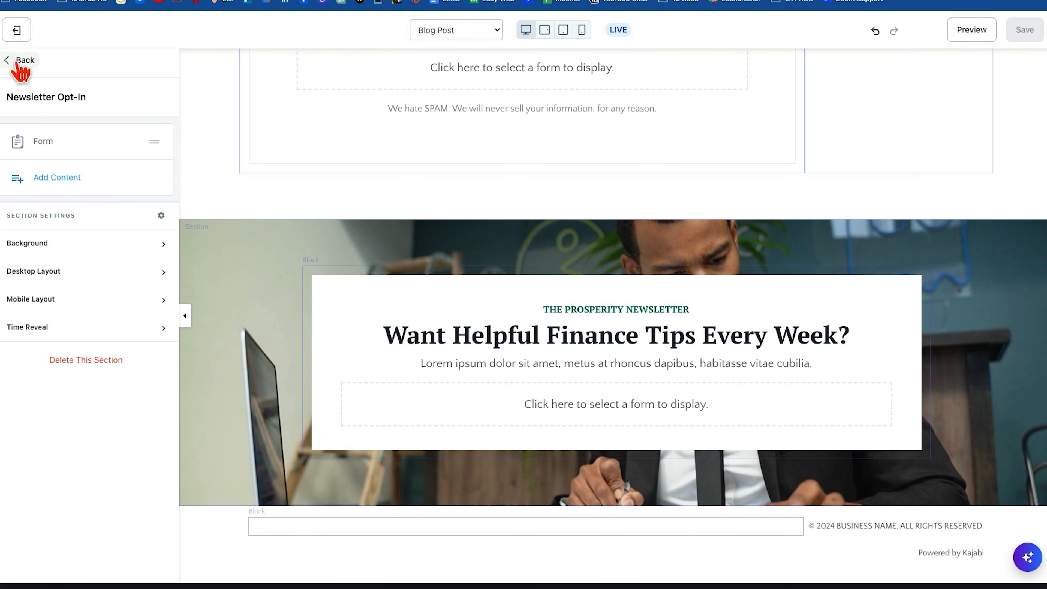
# Return to the section list and hide the Newsletter Opt-In section on the Blog Post page.
pyautogui.click(19, 60)
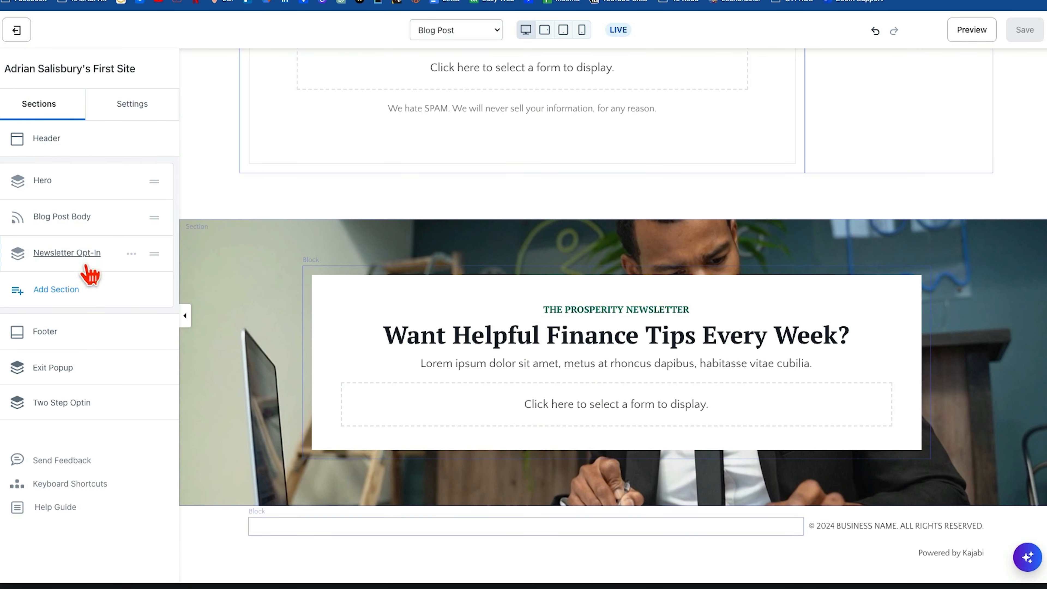
pyautogui.click(132, 255)
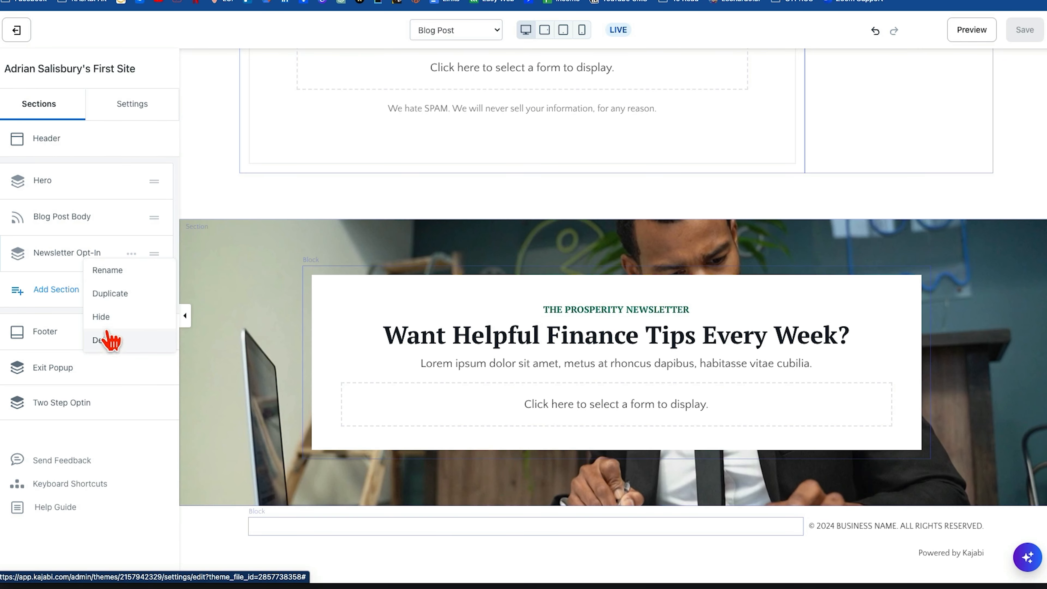
pyautogui.click(103, 319)
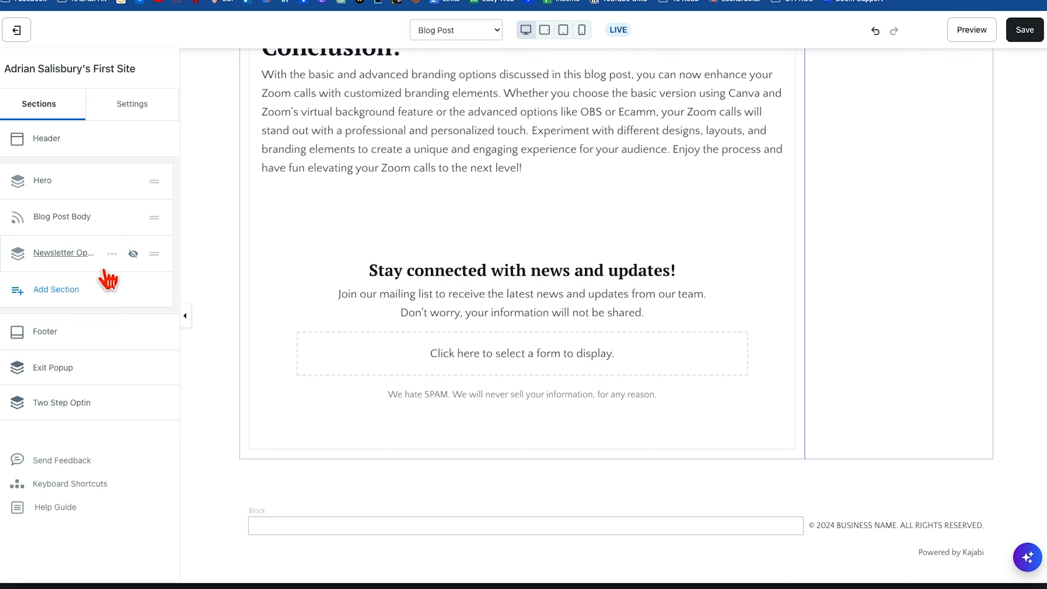
# Review the Blog Post page from the top, look into the Hero and Blog Post Body sections, and return to the section list.
pyautogui.scroll(20, 345, 234)
pyautogui.scroll(20, 346, 234)
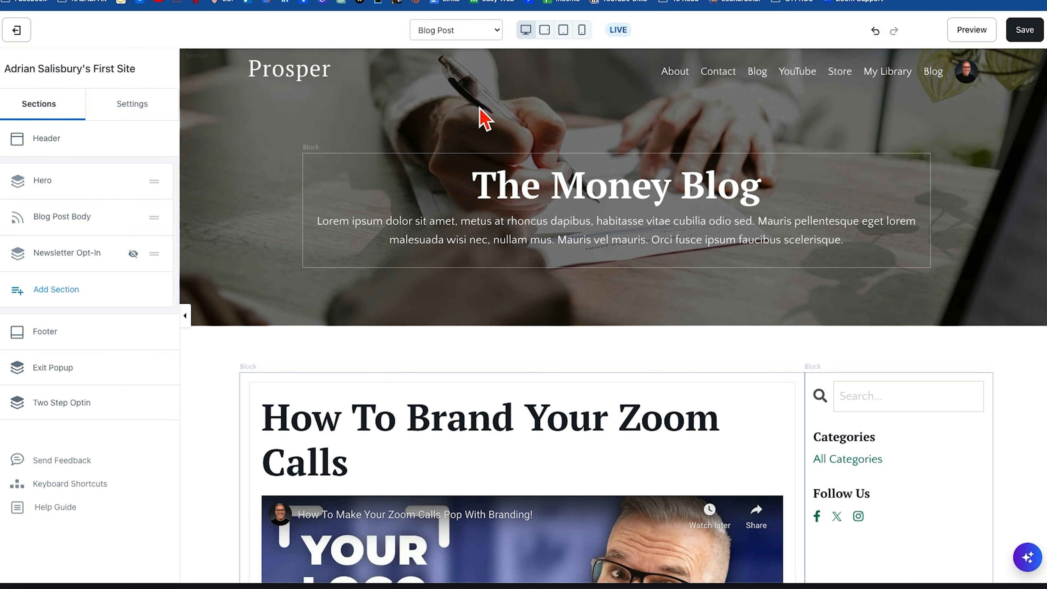
pyautogui.click(484, 121)
pyautogui.scroll(-4, 450, 413)
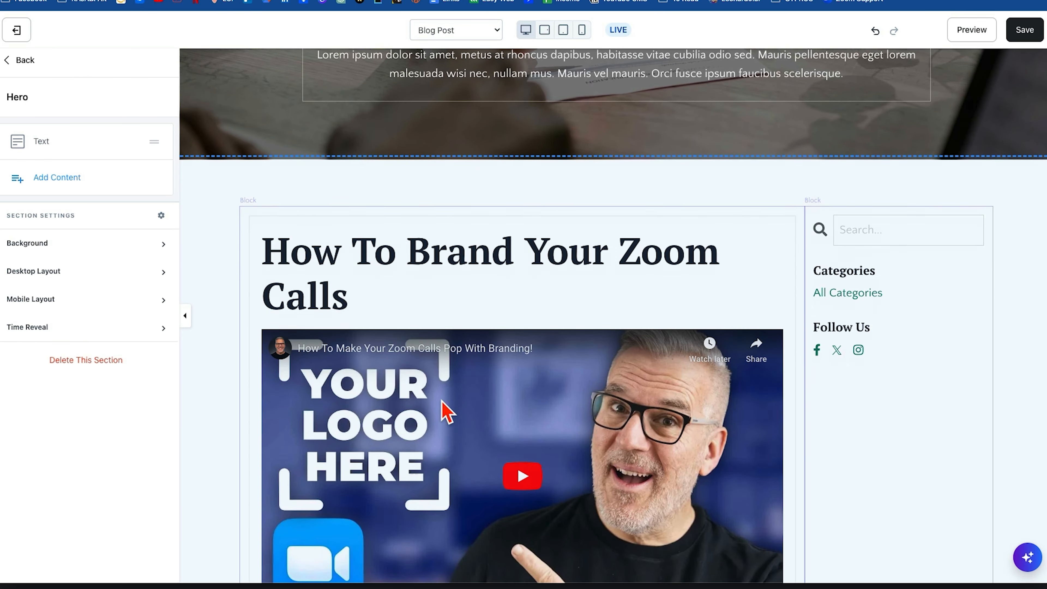
pyautogui.click(214, 206)
pyautogui.scroll(-15, 211, 205)
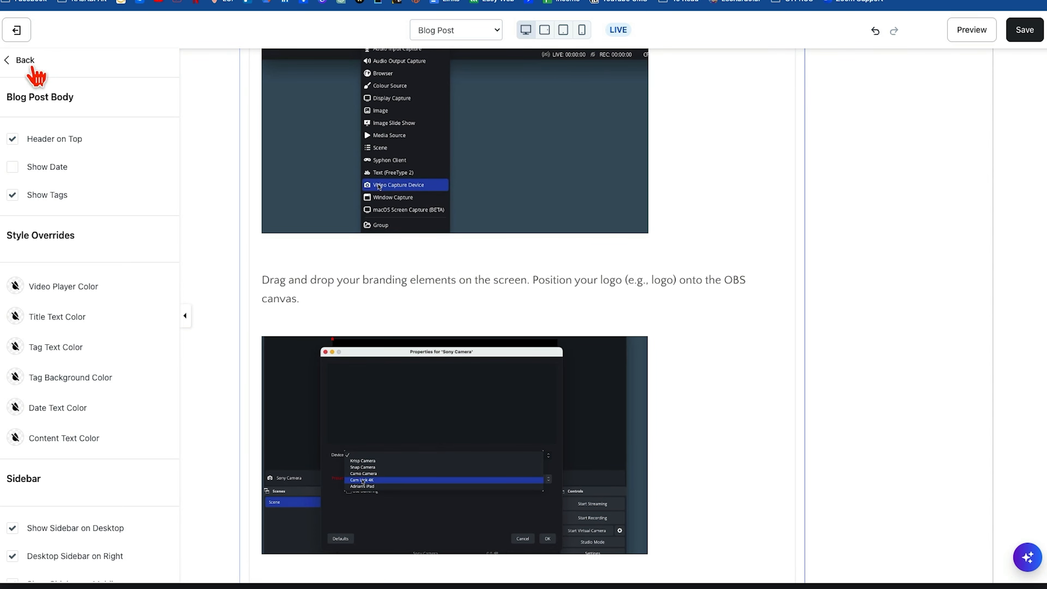
pyautogui.click(22, 61)
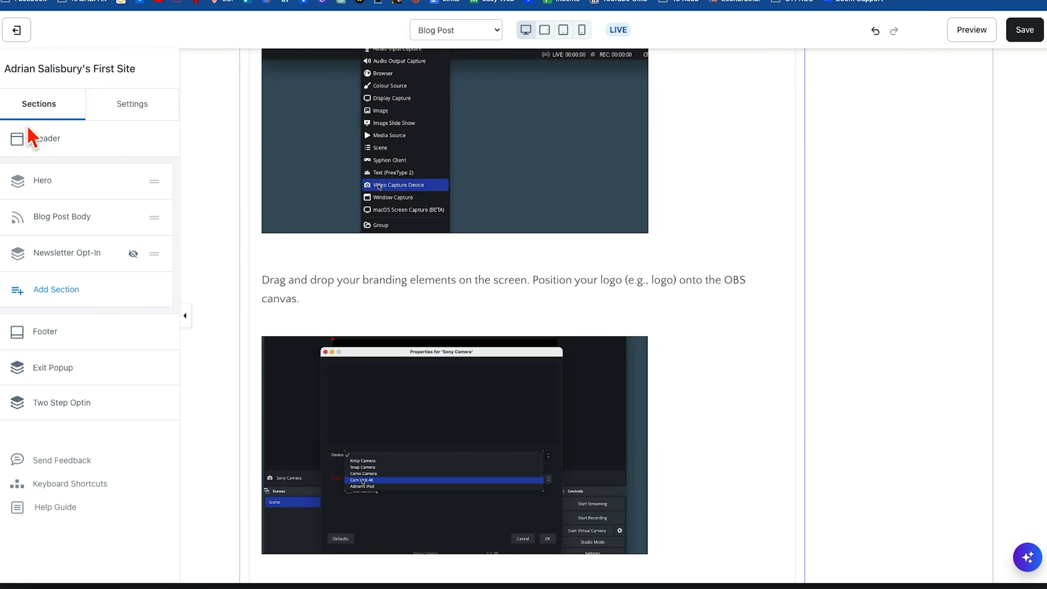
# Browse the available section types and add a 2 Testimonials section below the blog post.
pyautogui.scroll(-15, 426, 339)
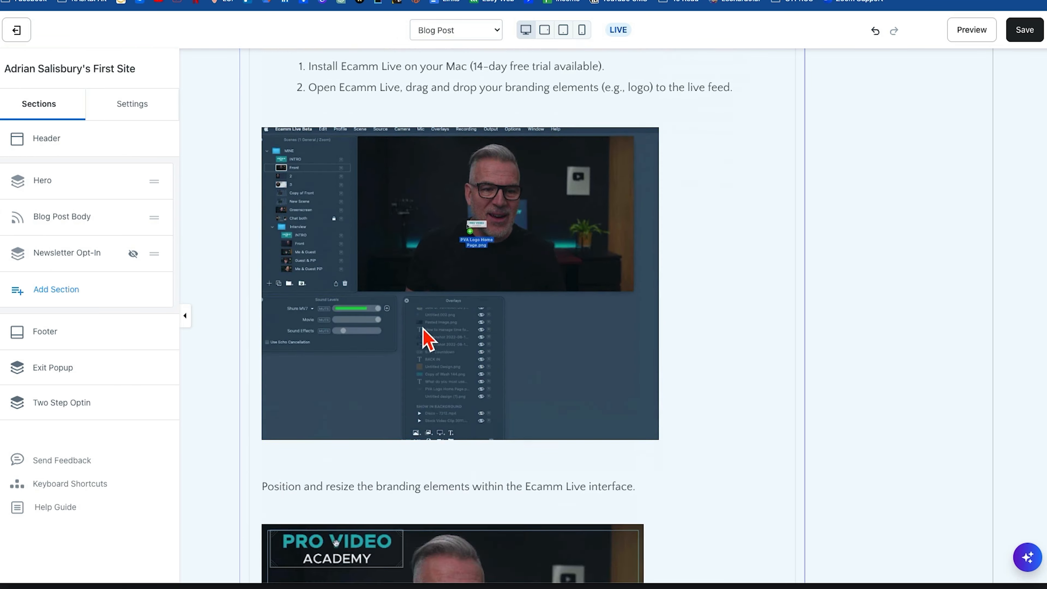
pyautogui.click(75, 291)
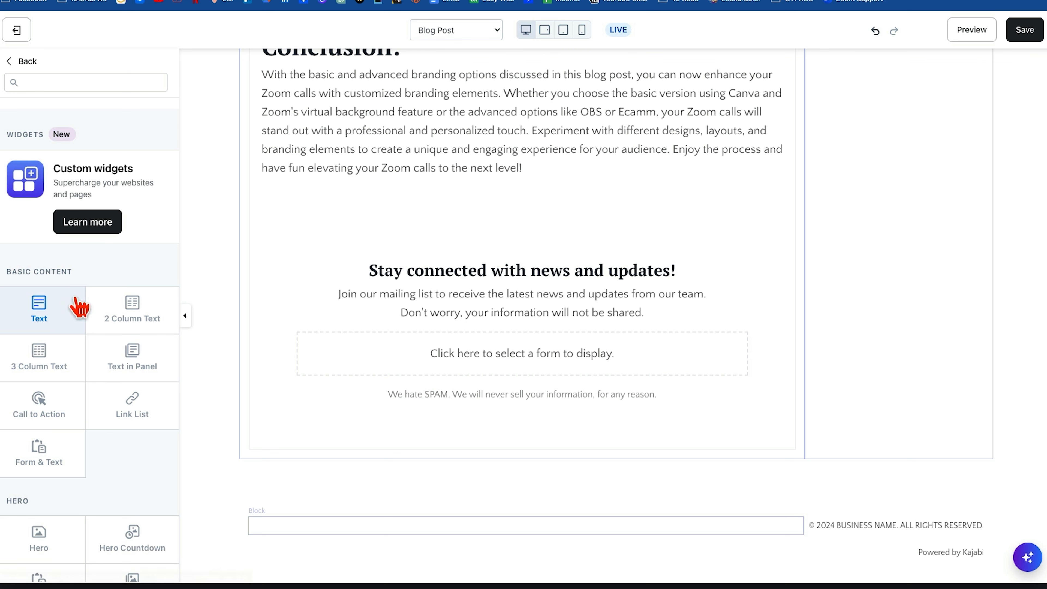
pyautogui.scroll(-3, 132, 458)
pyautogui.scroll(-15, 138, 468)
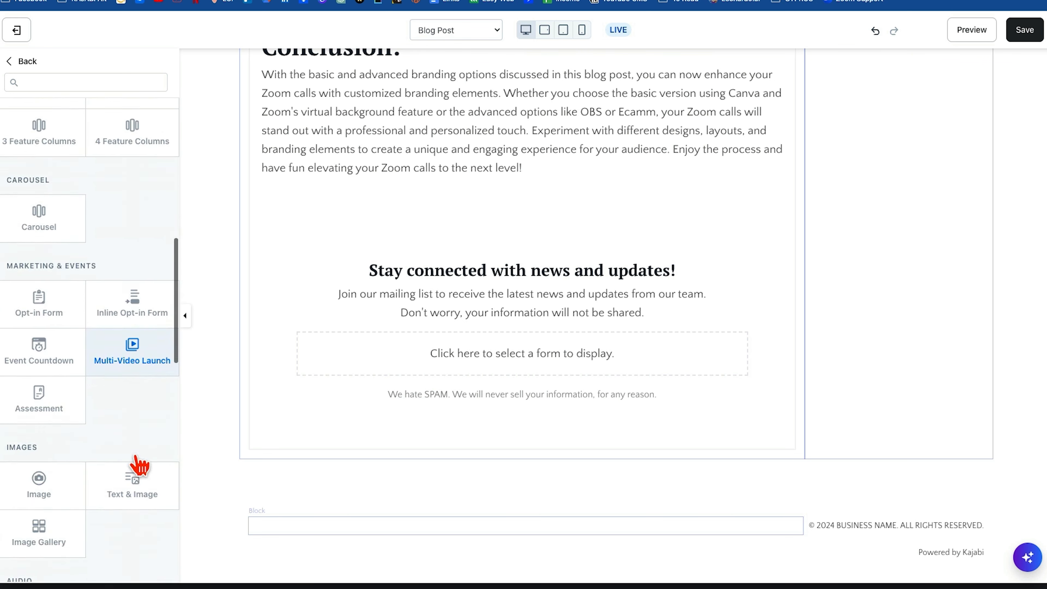
pyautogui.scroll(-8, 138, 466)
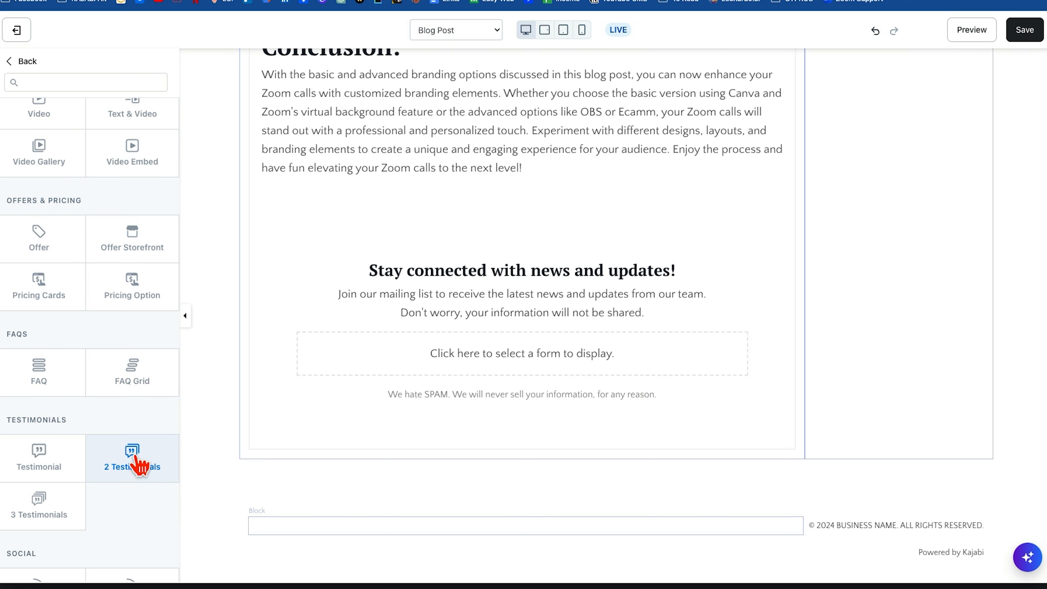
pyautogui.scroll(-6, 136, 458)
pyautogui.click(133, 188)
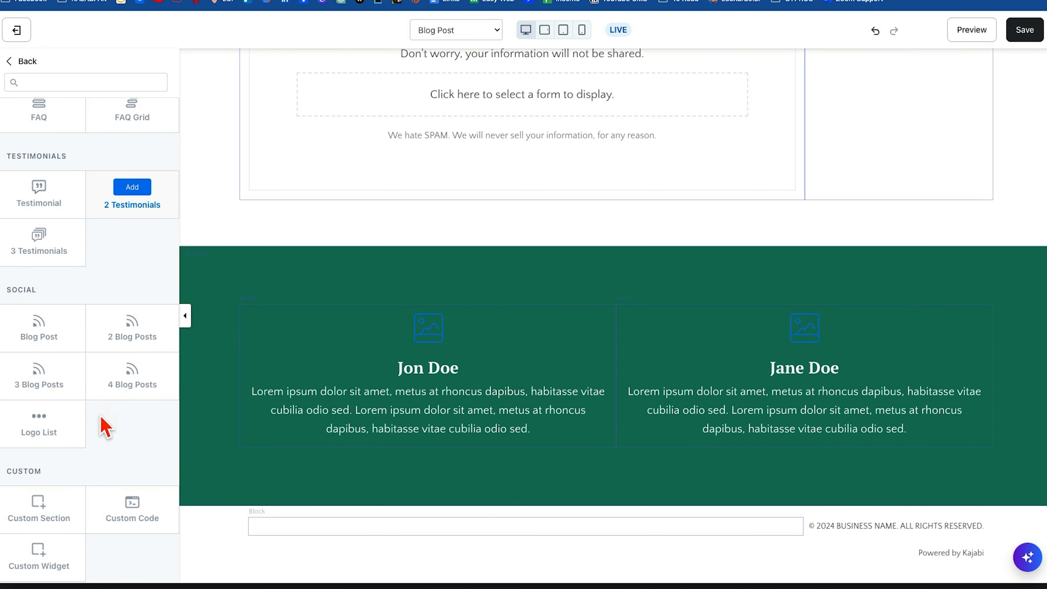
# Switch the editor to the Blog Search page, discarding the unsaved Blog Post changes, and review its layout.
pyautogui.scroll(20, 101, 417)
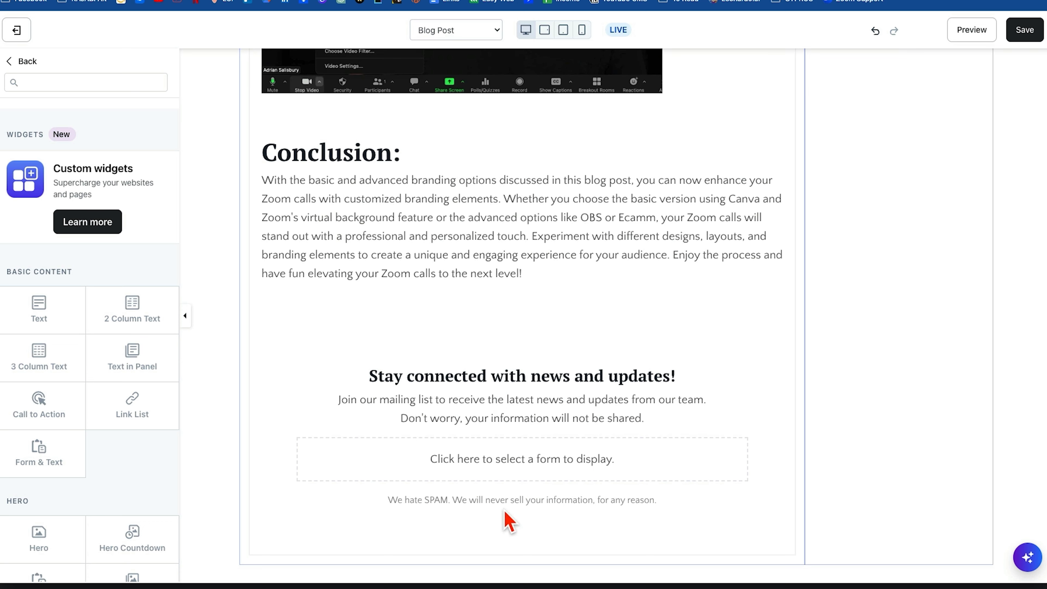
pyautogui.scroll(-9, 513, 521)
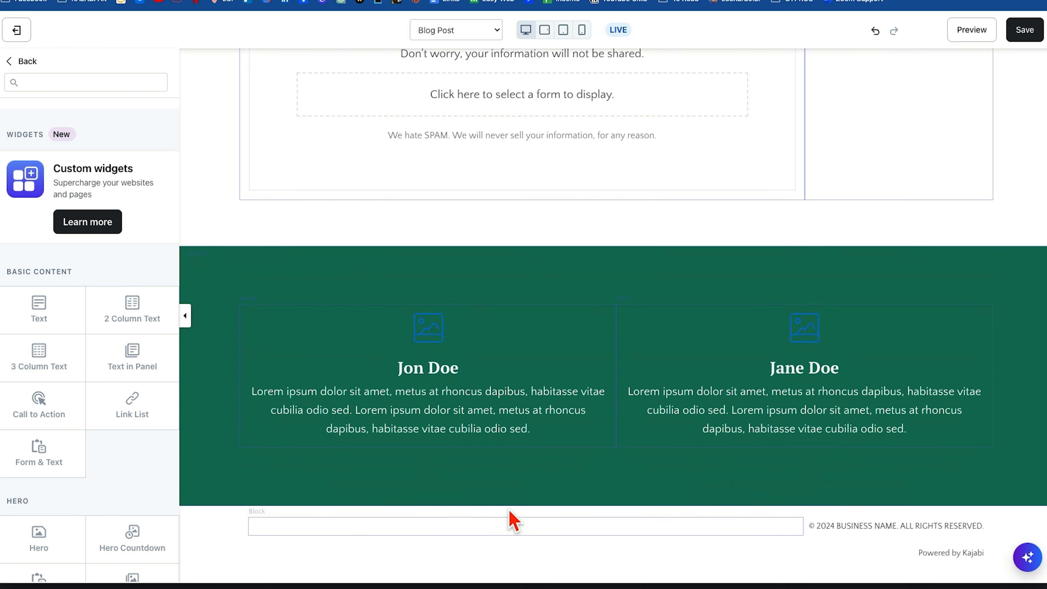
pyautogui.click(443, 31)
pyautogui.click(441, 44)
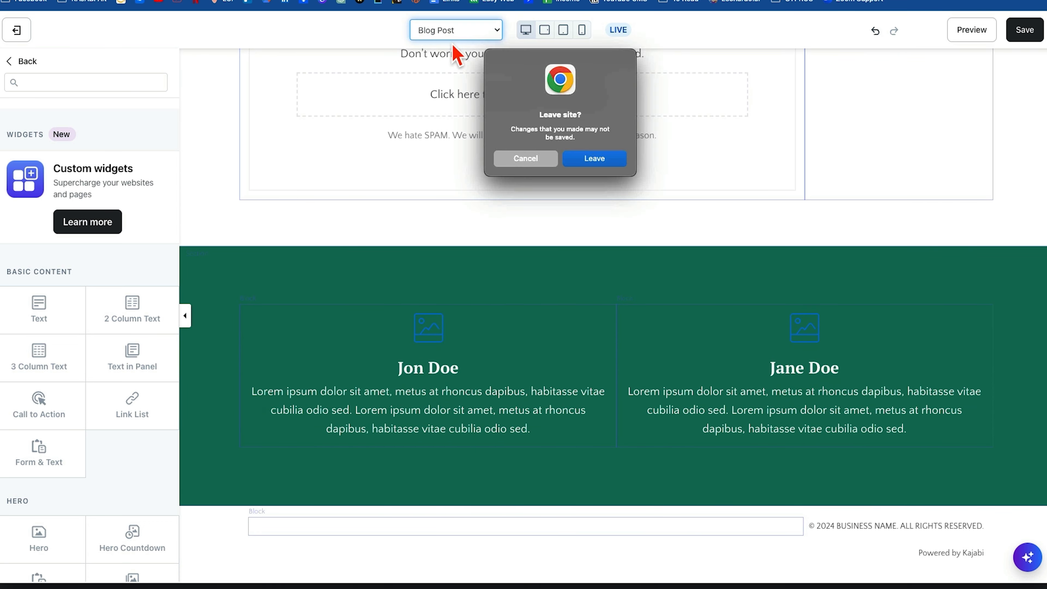
pyautogui.click(603, 162)
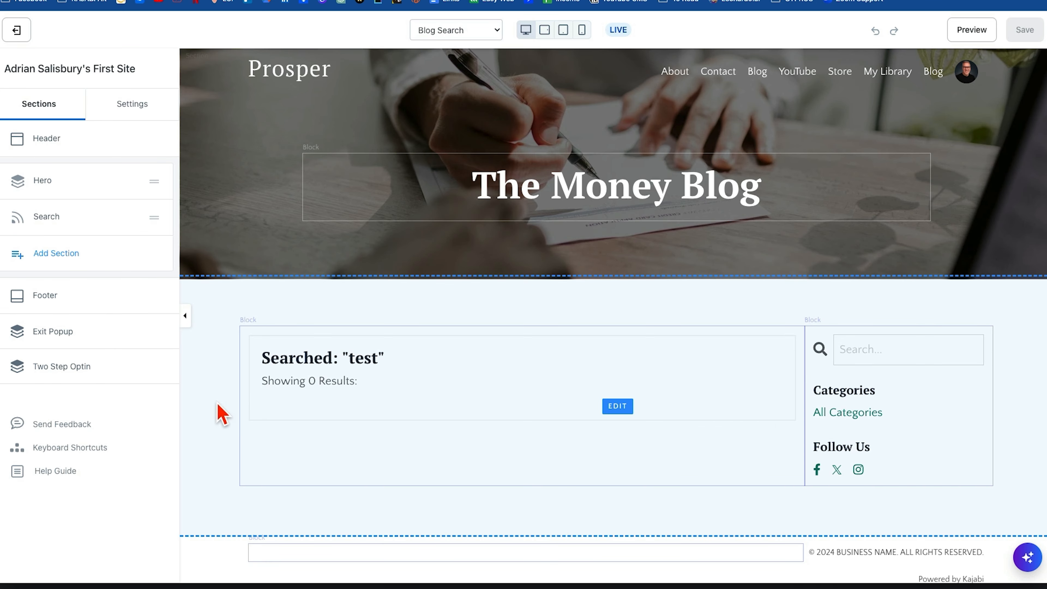
pyautogui.scroll(-1, 222, 414)
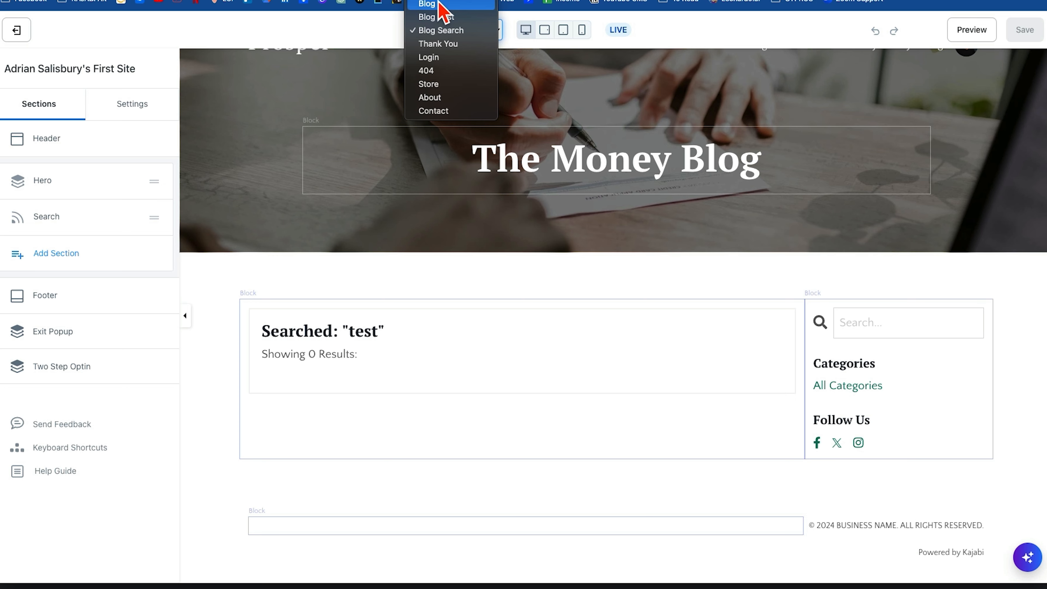
# Open the Blog page in the phone-size preview and review it down to the newsletter opt-in.
pyautogui.click(440, 12)
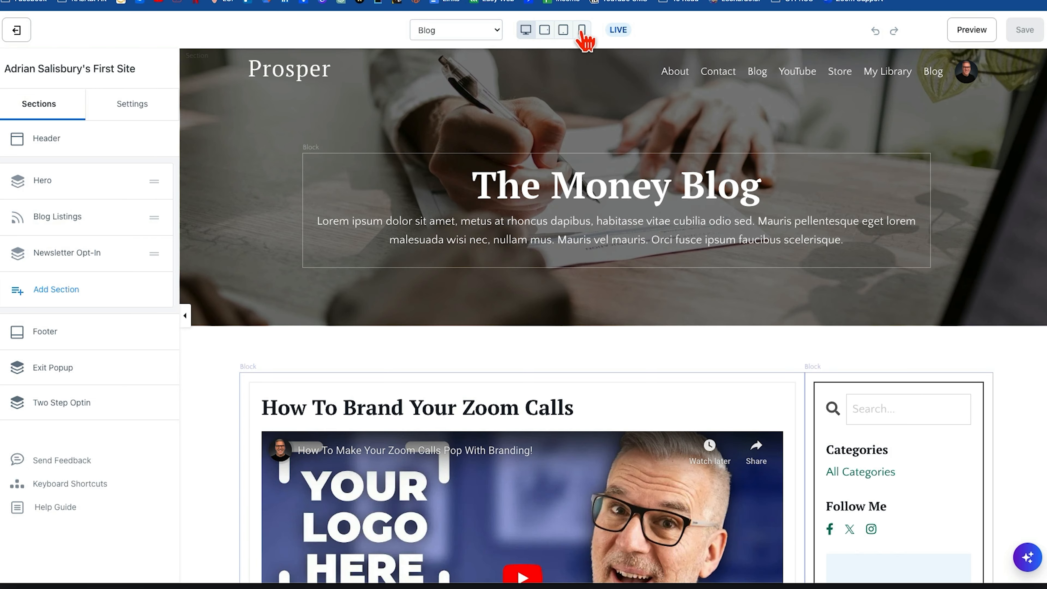
pyautogui.click(582, 30)
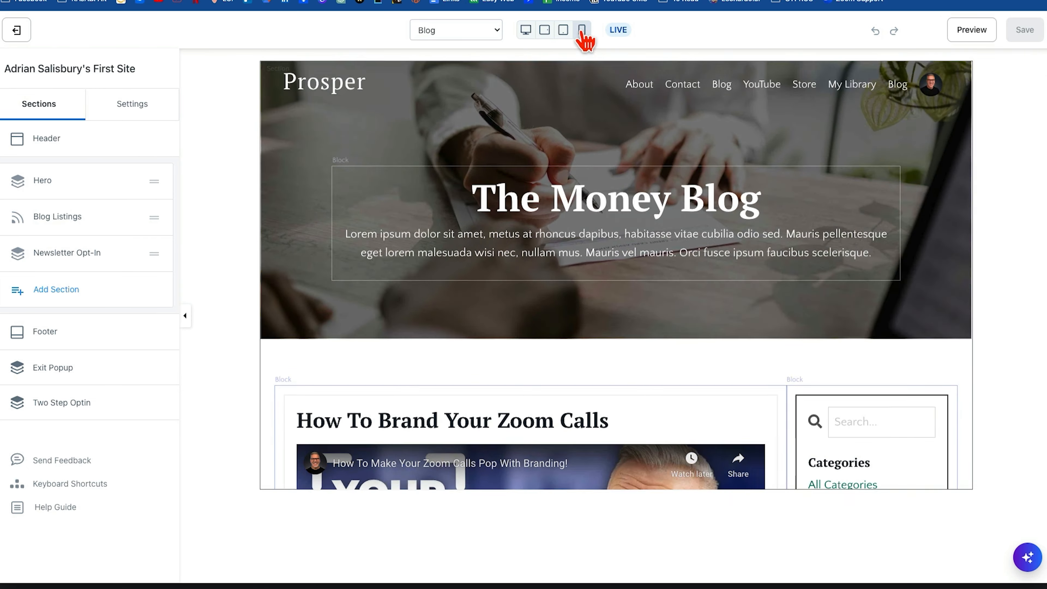
pyautogui.scroll(-10, 635, 420)
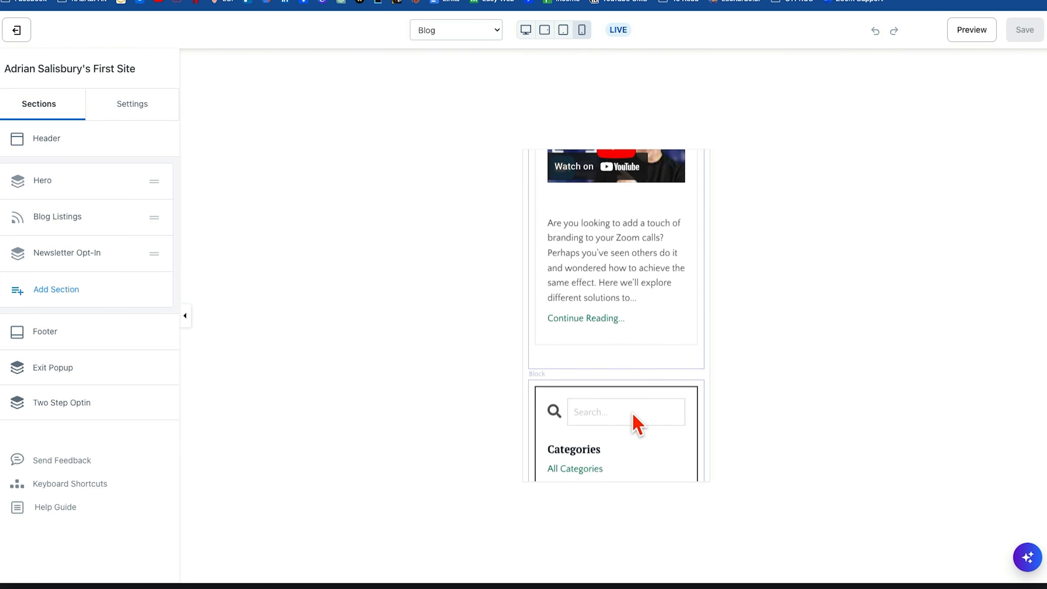
pyautogui.scroll(-15, 635, 421)
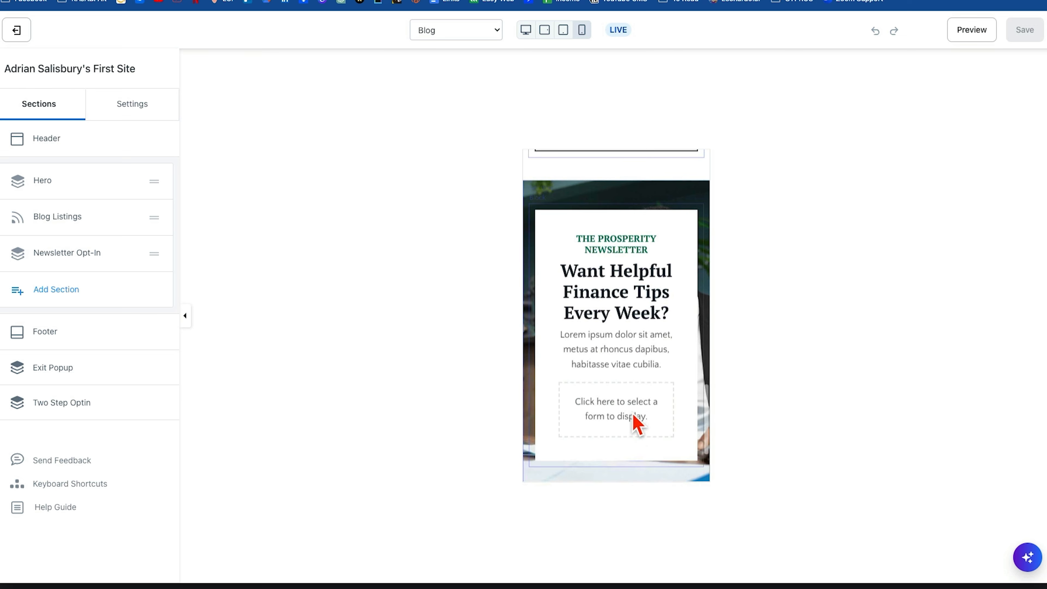
pyautogui.scroll(-3, 637, 423)
pyautogui.scroll(2, 635, 426)
# Enable Hide Block in the newsletter form block's Mobile Layout settings and save the Blog page.
pyautogui.click(543, 346)
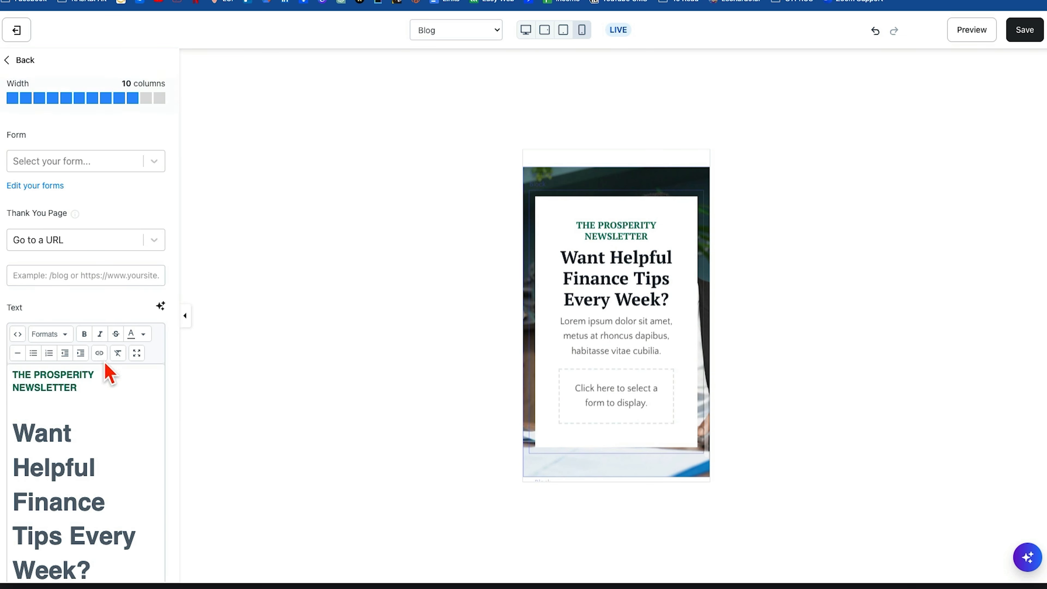
pyautogui.scroll(-10, 118, 313)
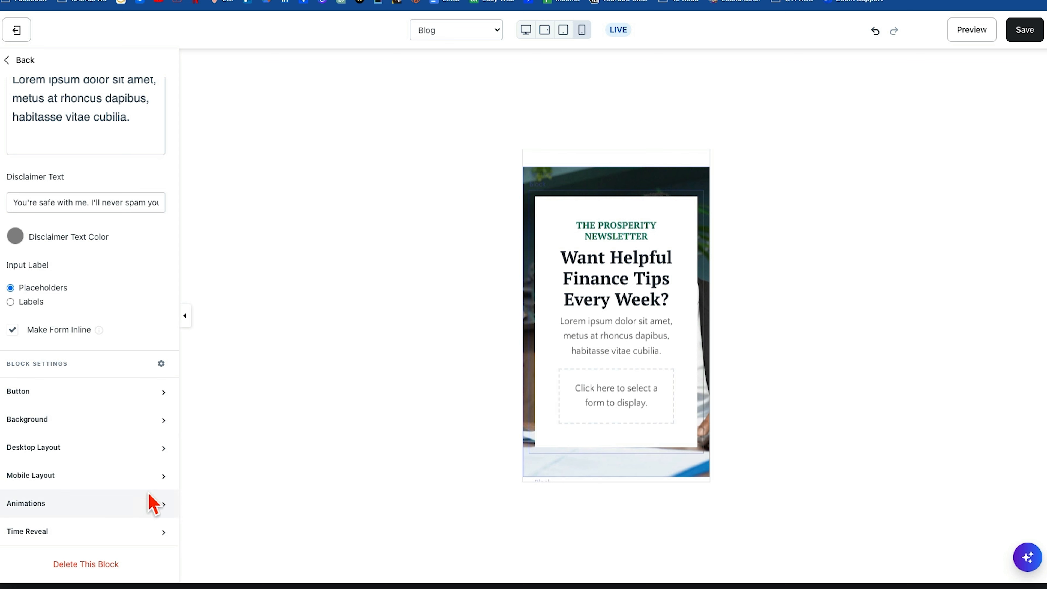
pyautogui.click(161, 478)
pyautogui.scroll(-2, 136, 501)
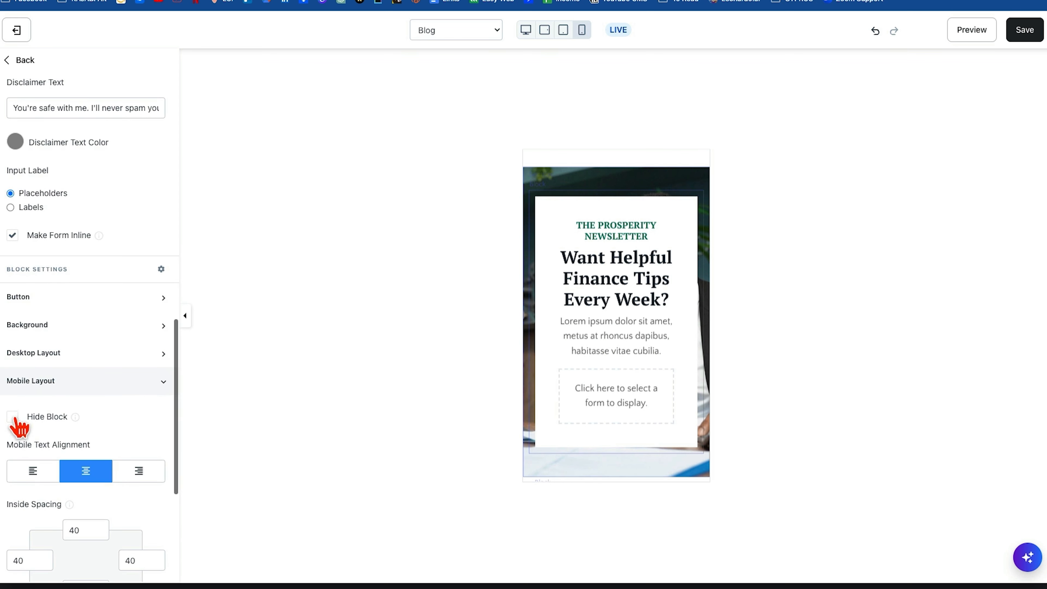
pyautogui.click(12, 417)
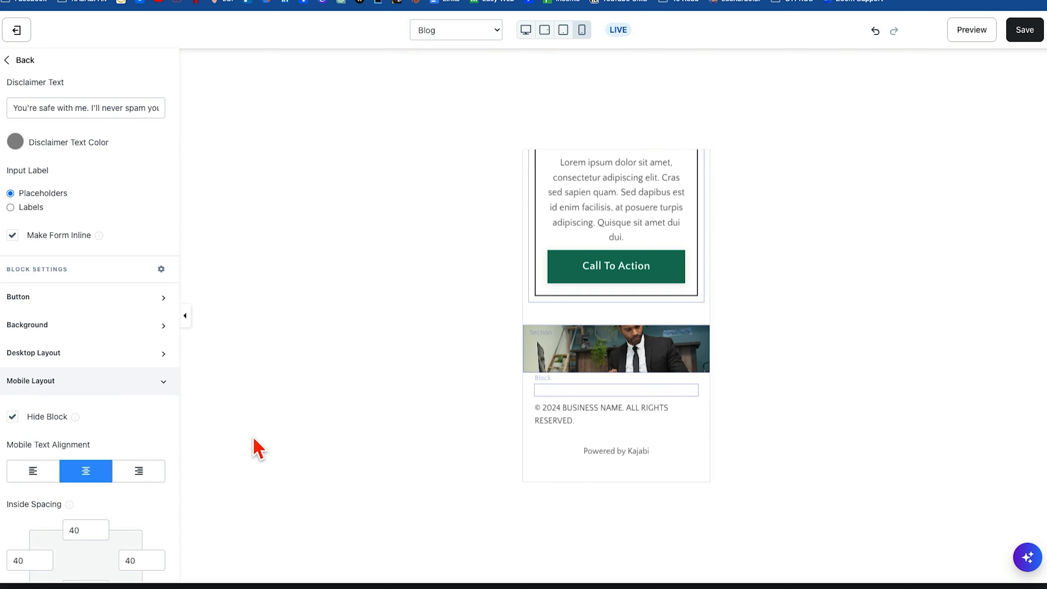
pyautogui.click(1024, 30)
# Restore the desktop preview, return to the section list, hide the Blog page's Newsletter Opt-In section, and save.
pyautogui.click(526, 30)
pyautogui.click(23, 60)
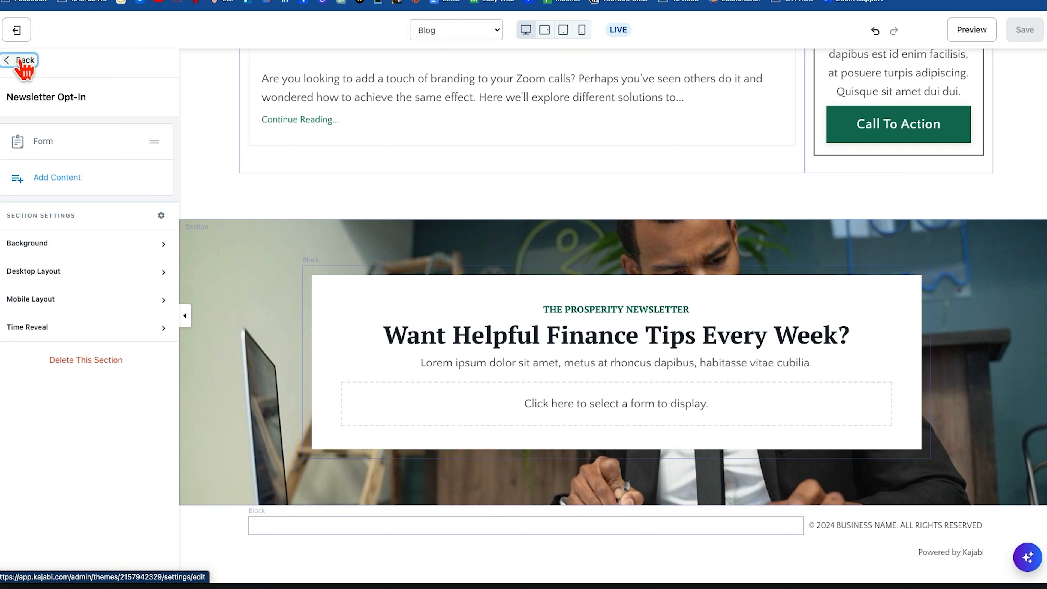
pyautogui.click(22, 60)
pyautogui.click(132, 253)
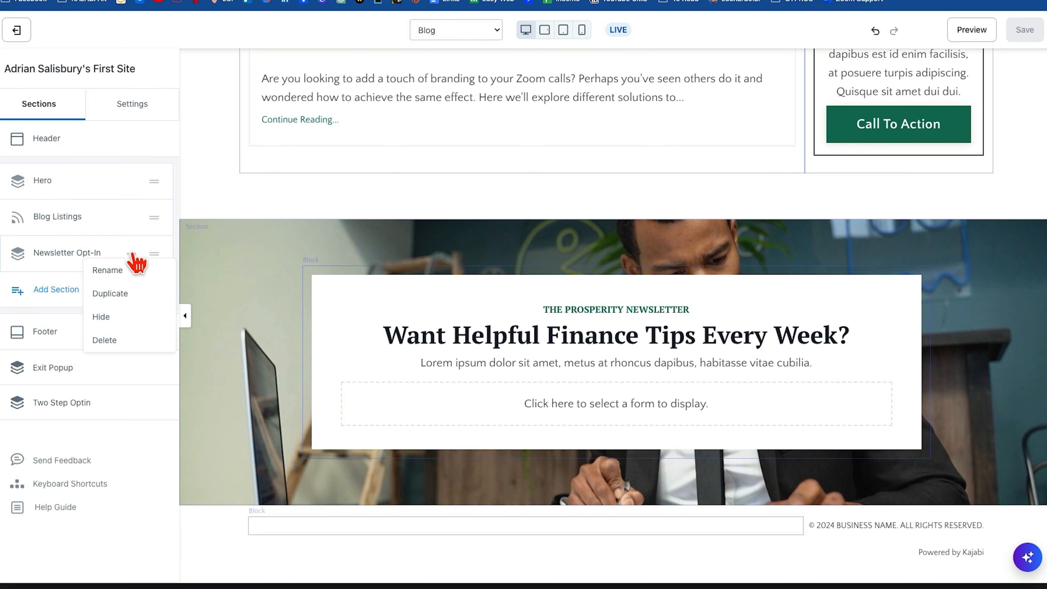
pyautogui.click(101, 316)
pyautogui.hotkey('ctrl', 's')
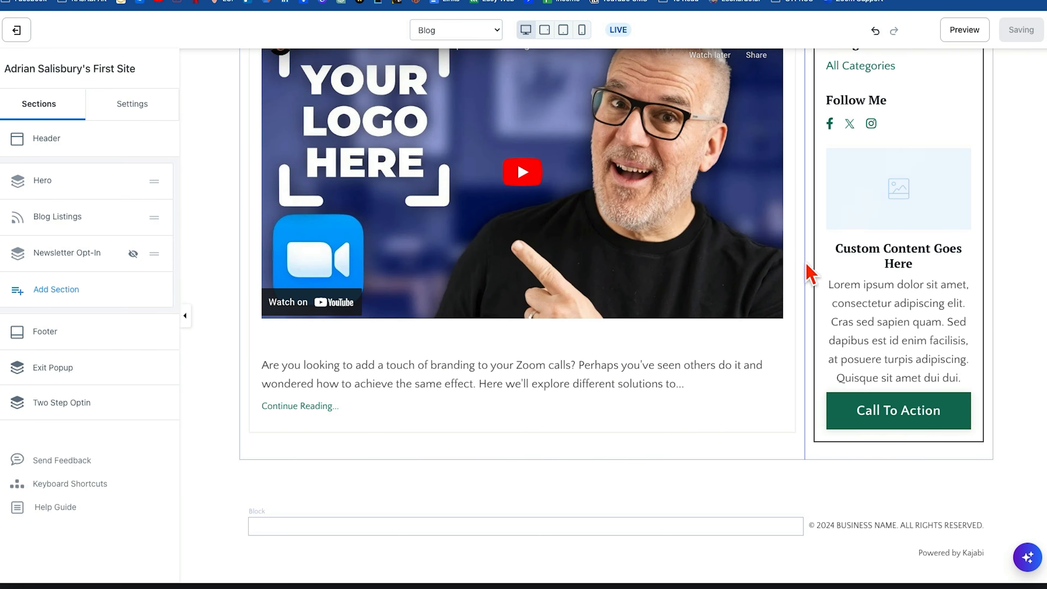